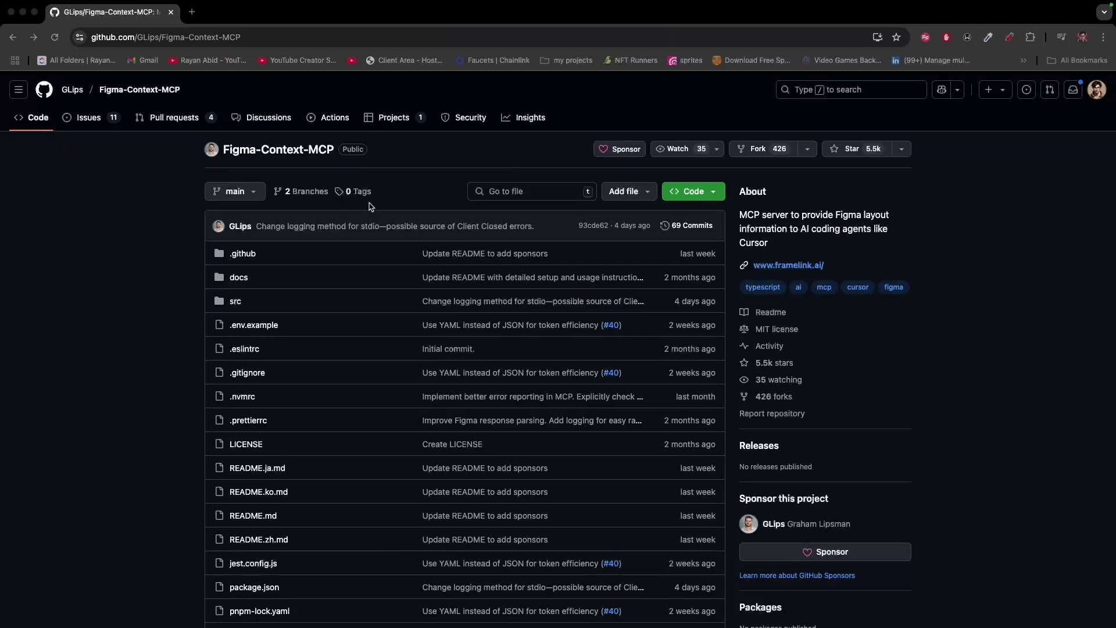
pyautogui.scroll(-1, 397, 187)
pyautogui.scroll(-1, 397, 187)
pyautogui.scroll(-1, 396, 186)
pyautogui.scroll(-2, 397, 187)
pyautogui.scroll(-2, 397, 188)
pyautogui.scroll(-2, 397, 186)
pyautogui.scroll(-1, 397, 186)
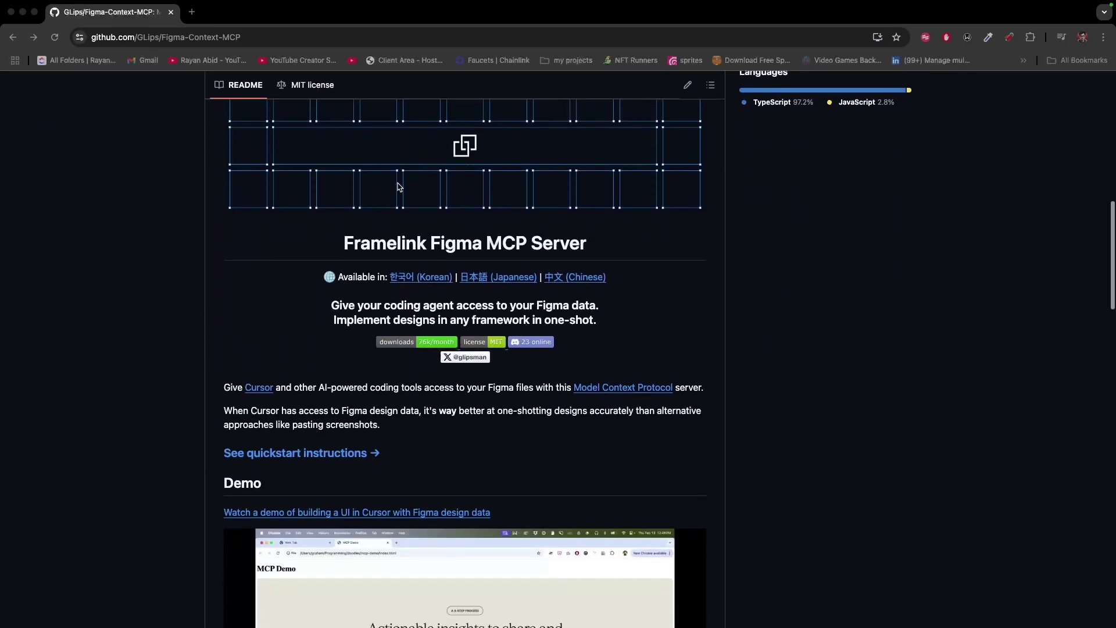
pyautogui.scroll(-2, 397, 187)
pyautogui.scroll(-1, 396, 187)
pyautogui.scroll(-1, 397, 187)
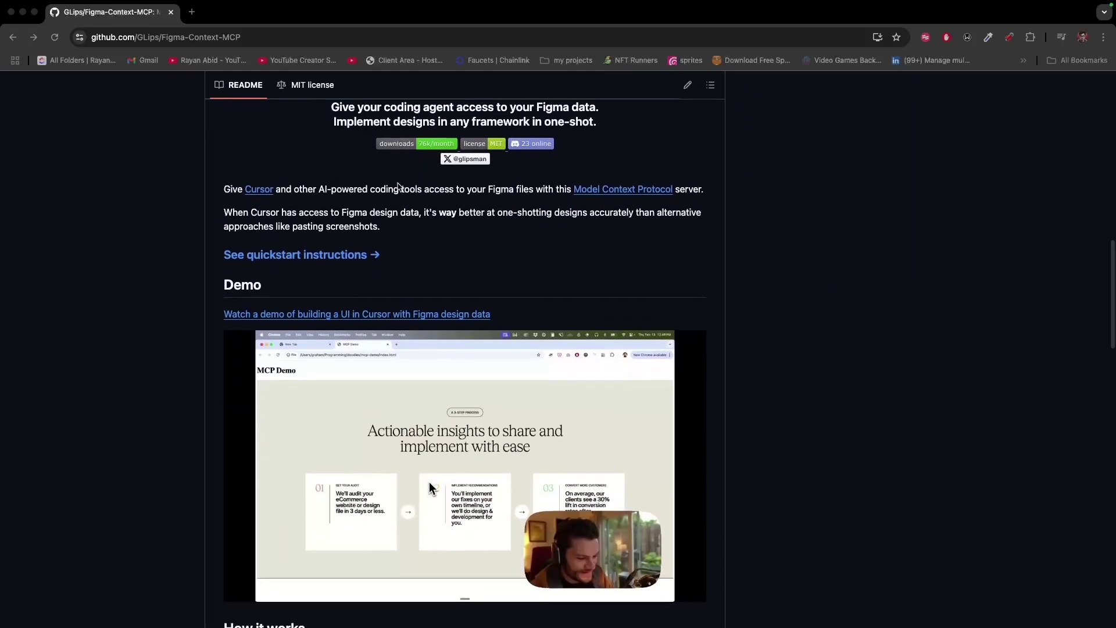
pyautogui.scroll(-2, 397, 186)
pyautogui.scroll(-3, 397, 185)
pyautogui.scroll(-2, 396, 186)
pyautogui.scroll(-1, 398, 186)
pyautogui.scroll(-1, 397, 187)
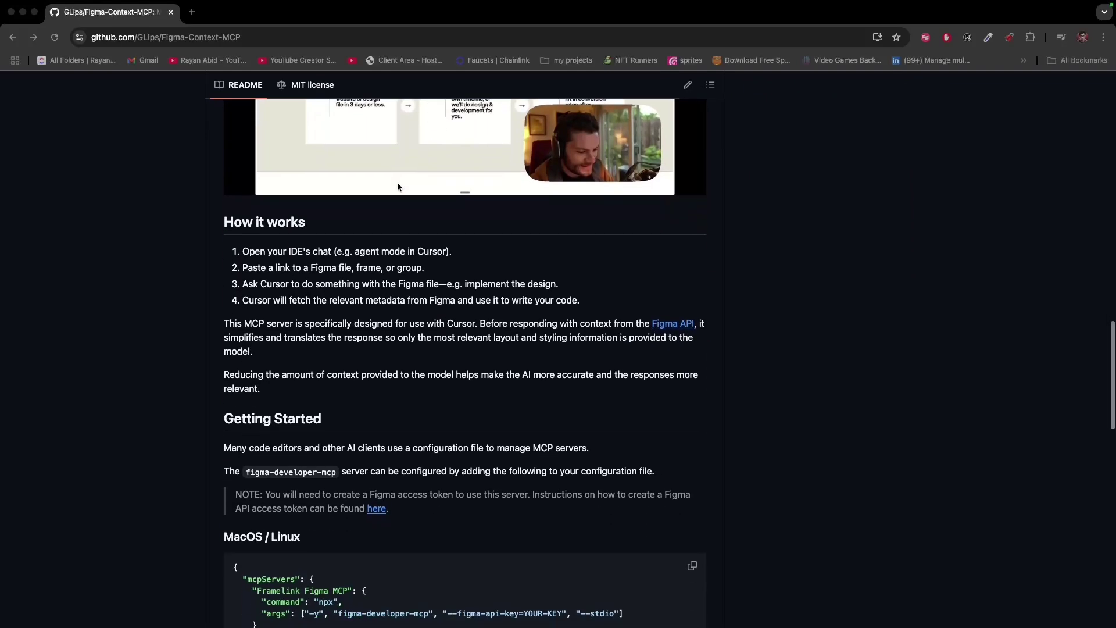
pyautogui.scroll(-3, 398, 187)
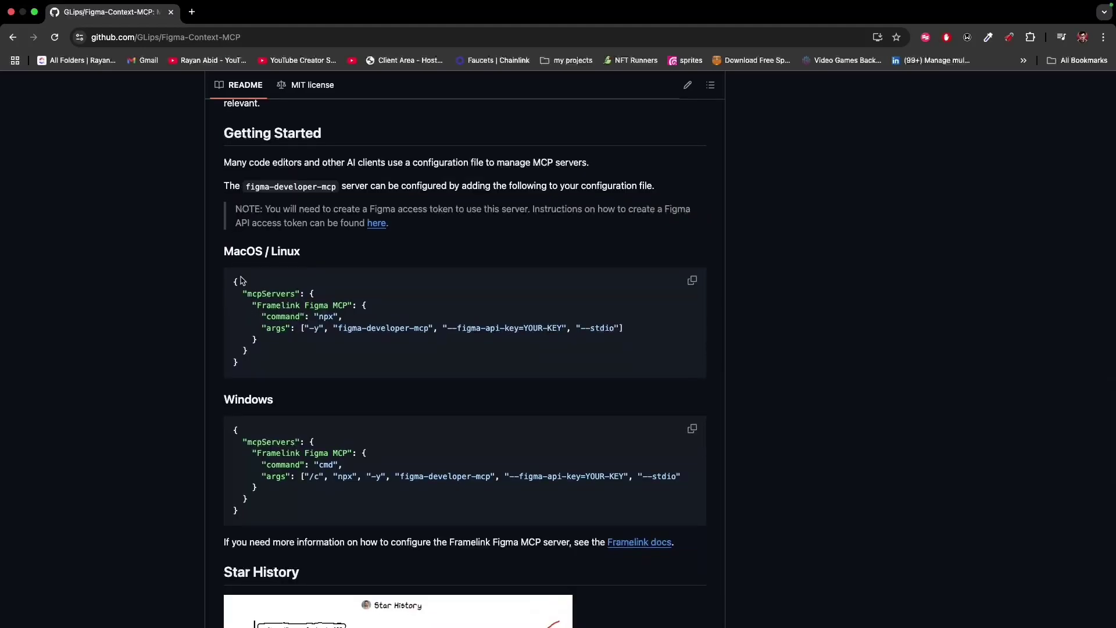
# Select the macOS/Linux and Windows JSON config snippets in the README's Getting Started section.
pyautogui.moveTo(228, 282); pyautogui.dragTo(253, 370)
pyautogui.click(253, 370)
pyautogui.scroll(-1, 254, 384)
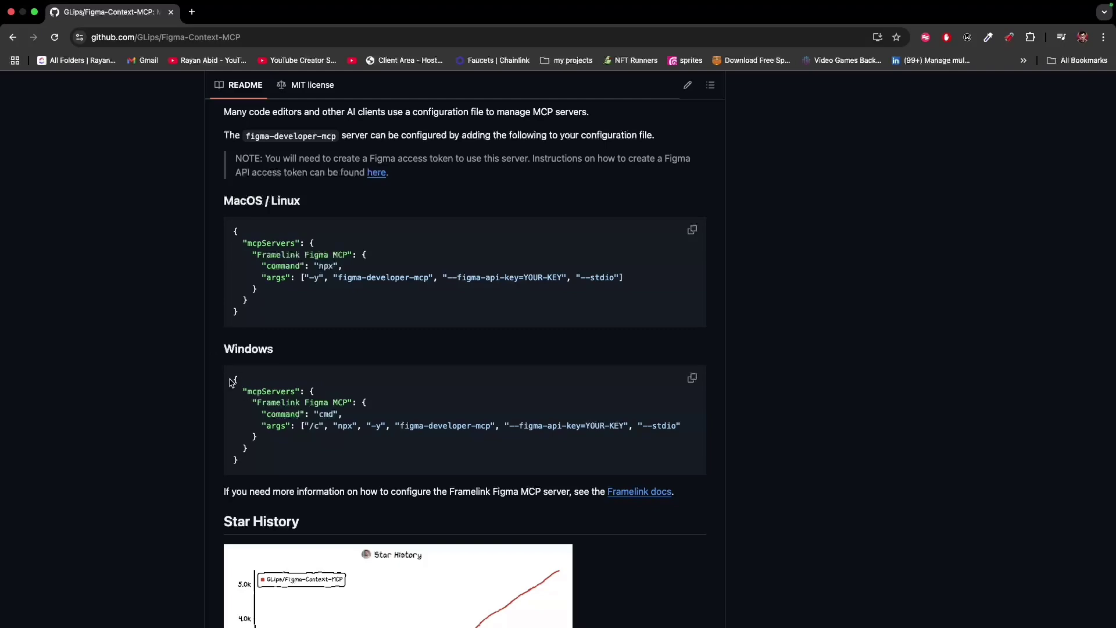
pyautogui.moveTo(232, 384); pyautogui.dragTo(245, 471)
pyautogui.click(246, 472)
# Open mcp.json from Cursor's MCP settings and compare it against the GitHub README.
pyautogui.press('super+Tab')
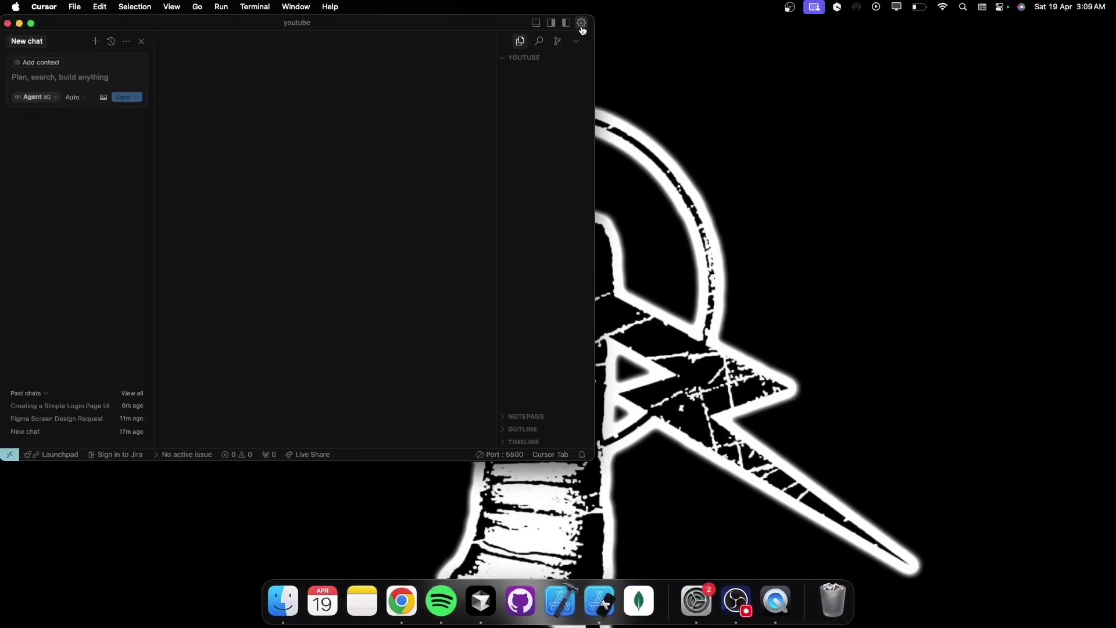
pyautogui.click(580, 23)
pyautogui.click(195, 161)
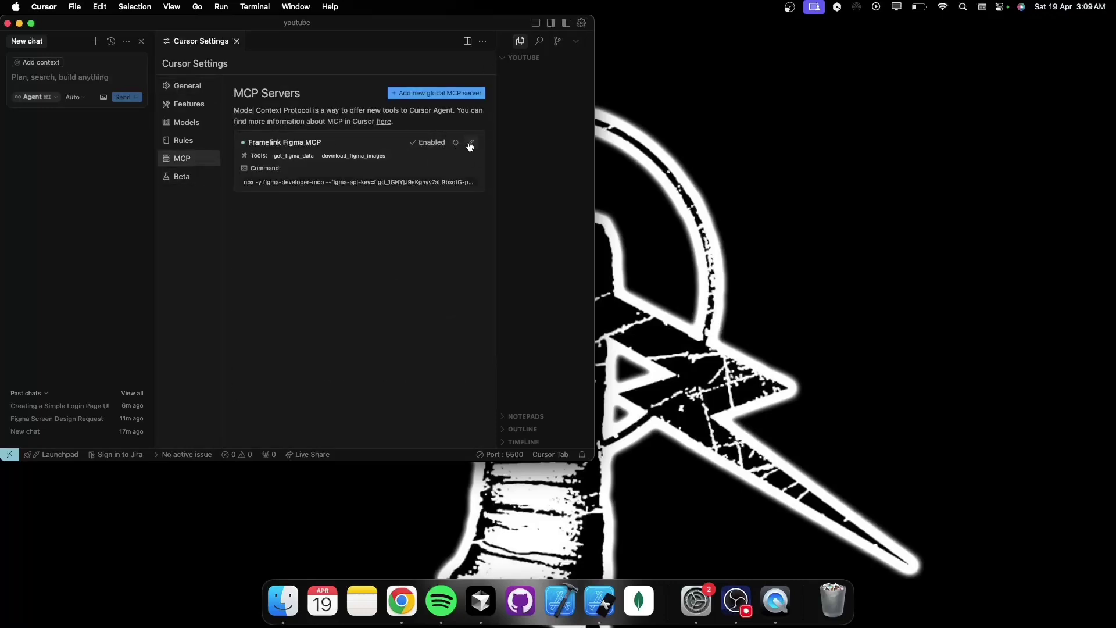
pyautogui.click(451, 97)
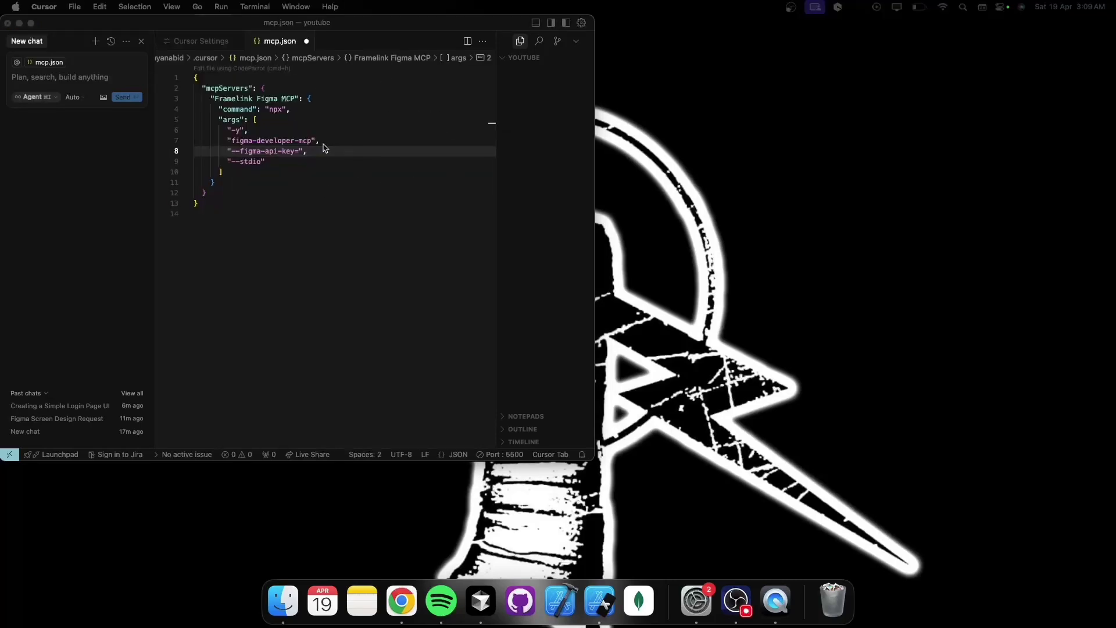
pyautogui.press('super+Tab')
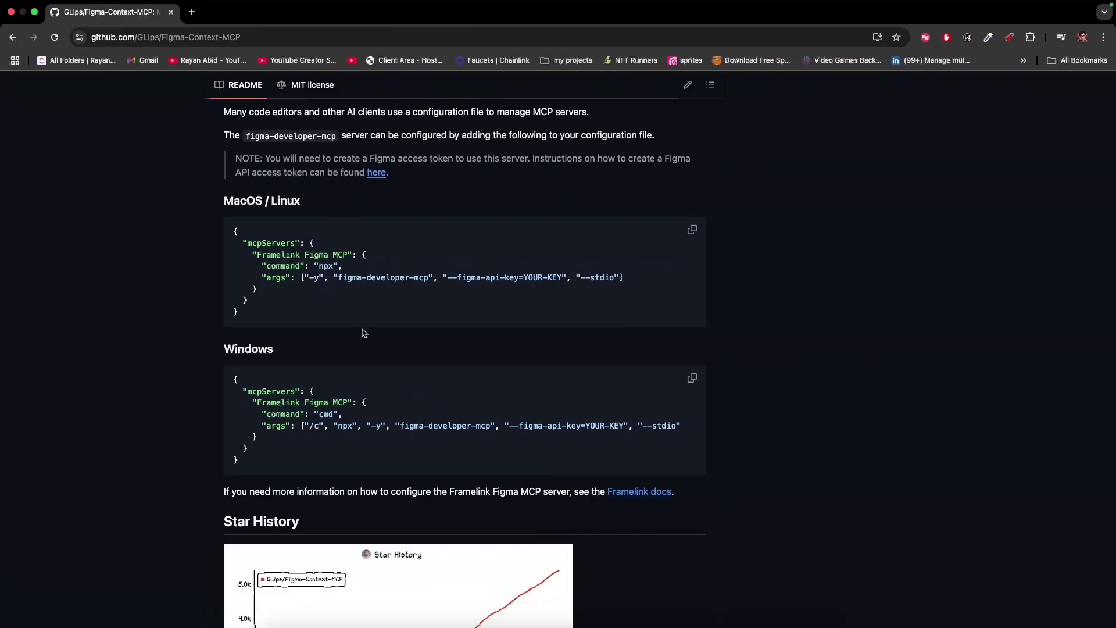
pyautogui.press('super+Tab')
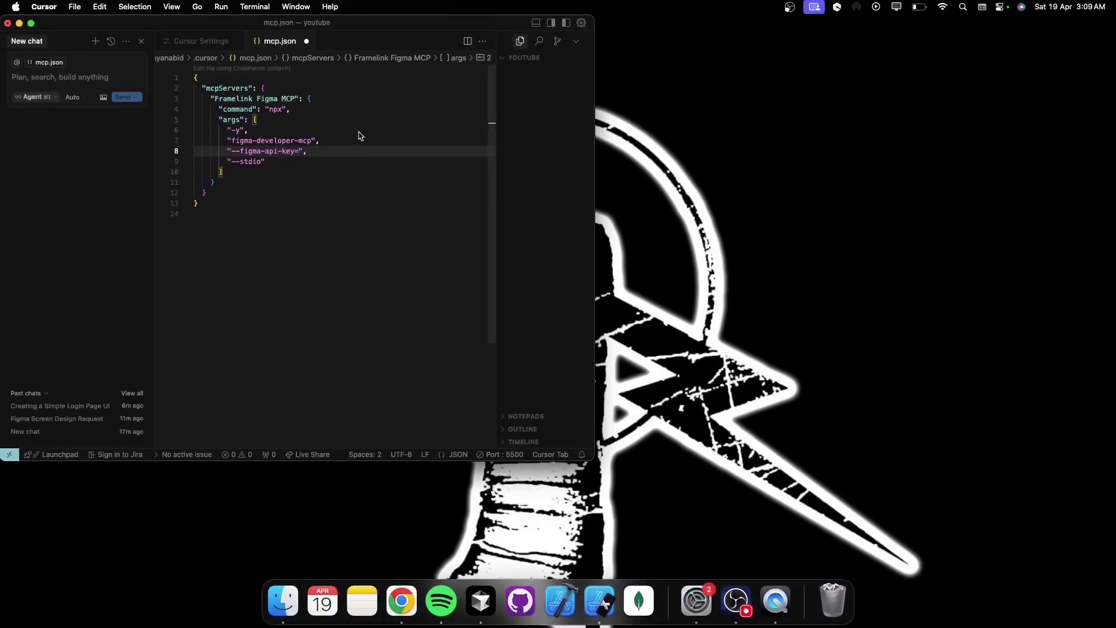
pyautogui.press('super+Tab')
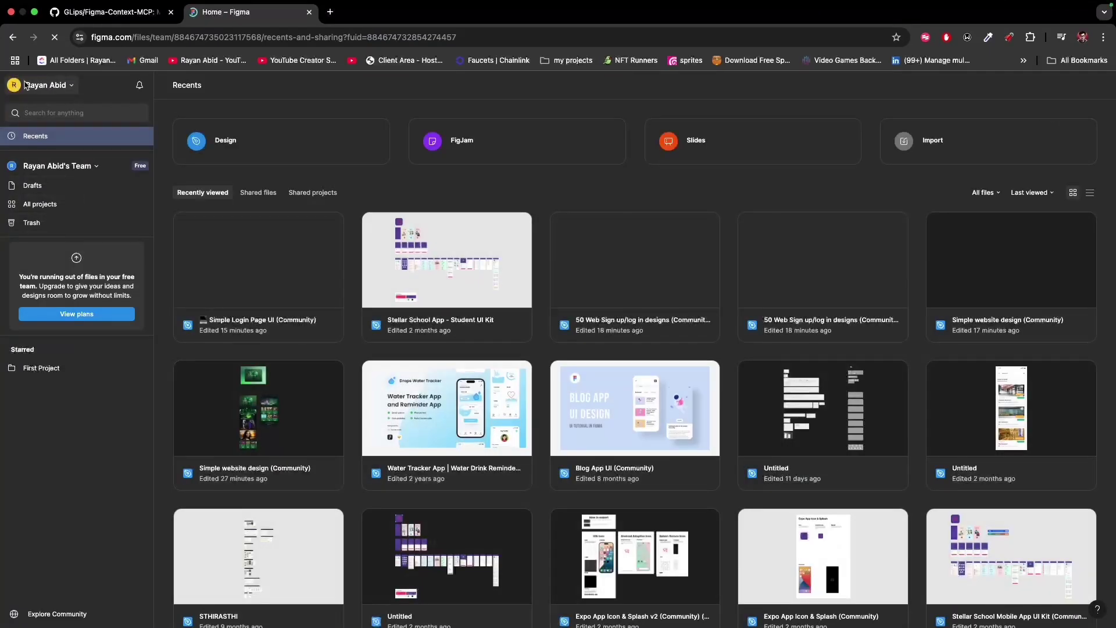
pyautogui.click(36, 85)
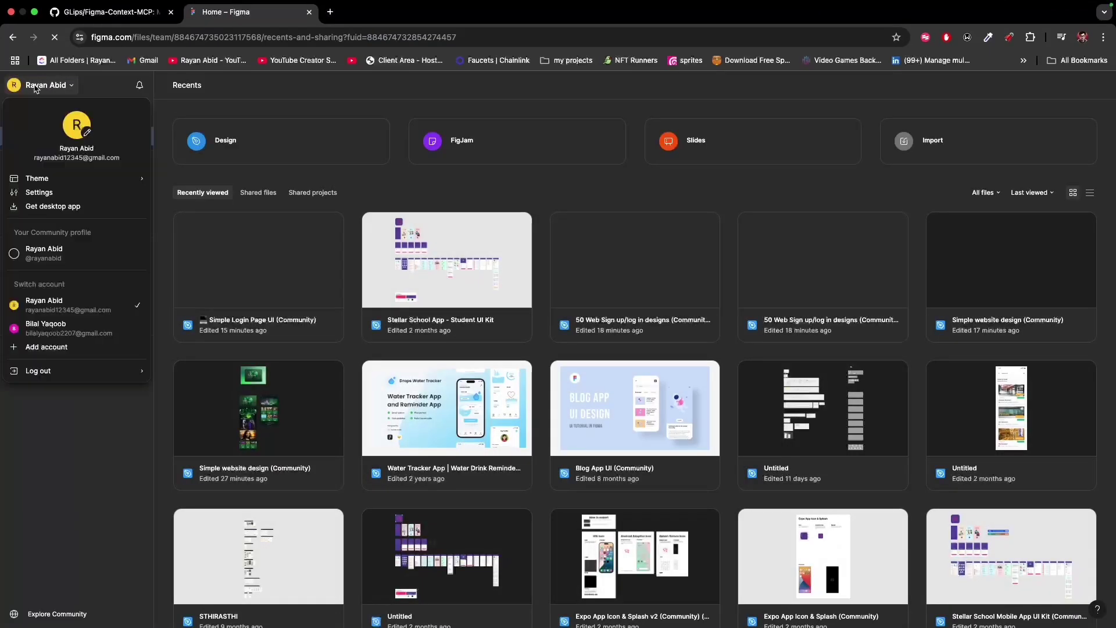
pyautogui.click(49, 193)
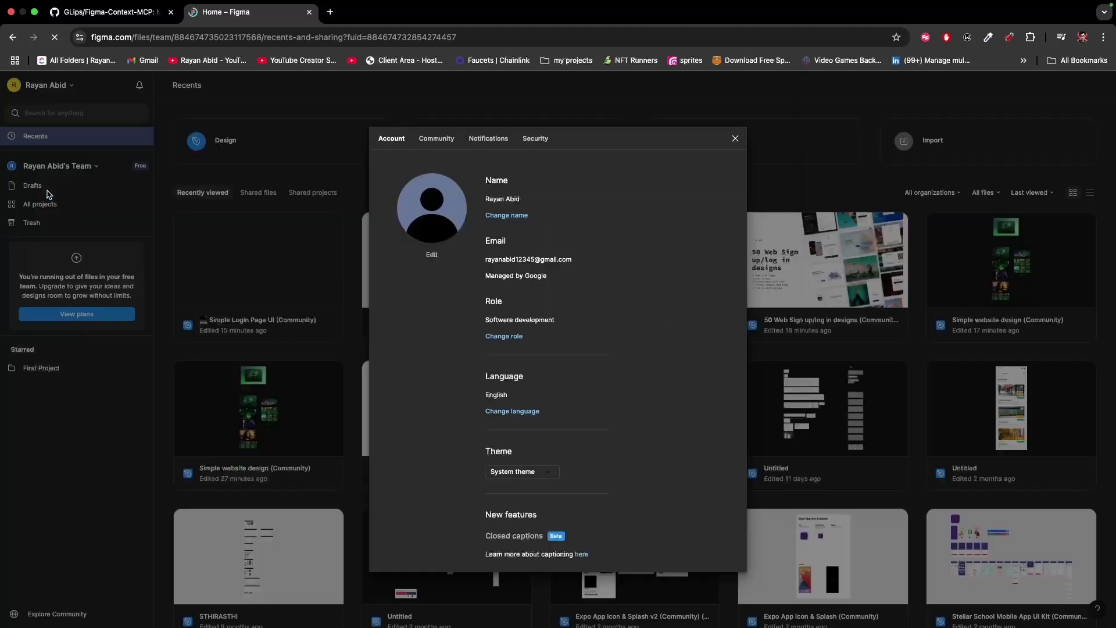
pyautogui.click(528, 142)
pyautogui.scroll(-1, 521, 348)
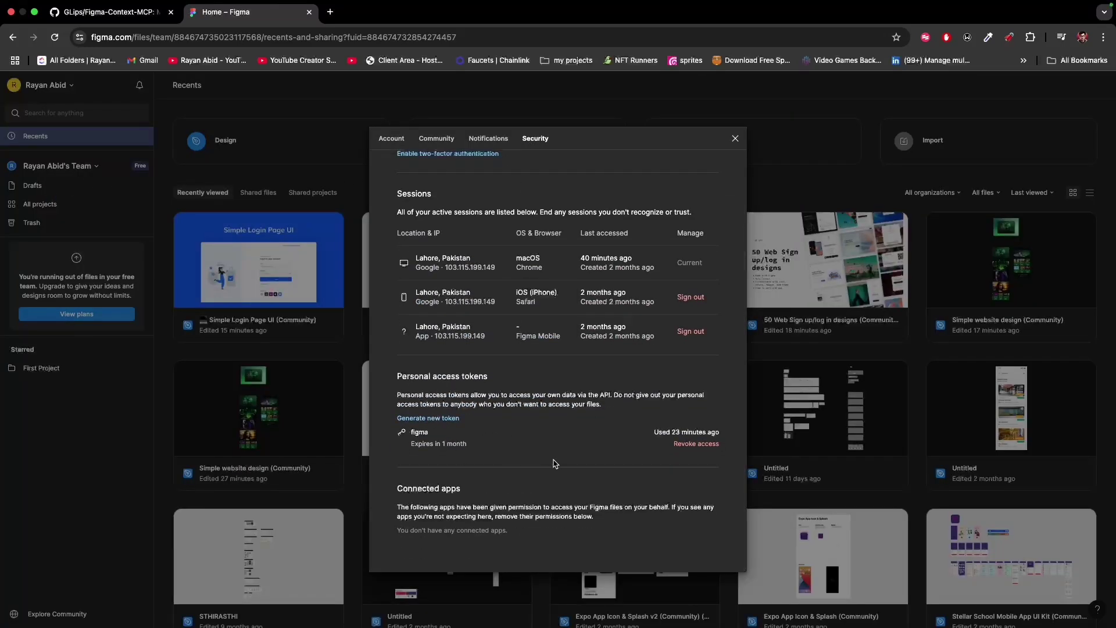
# Generate a read-only personal access token named 'framelink youtube'.
pyautogui.click(438, 423)
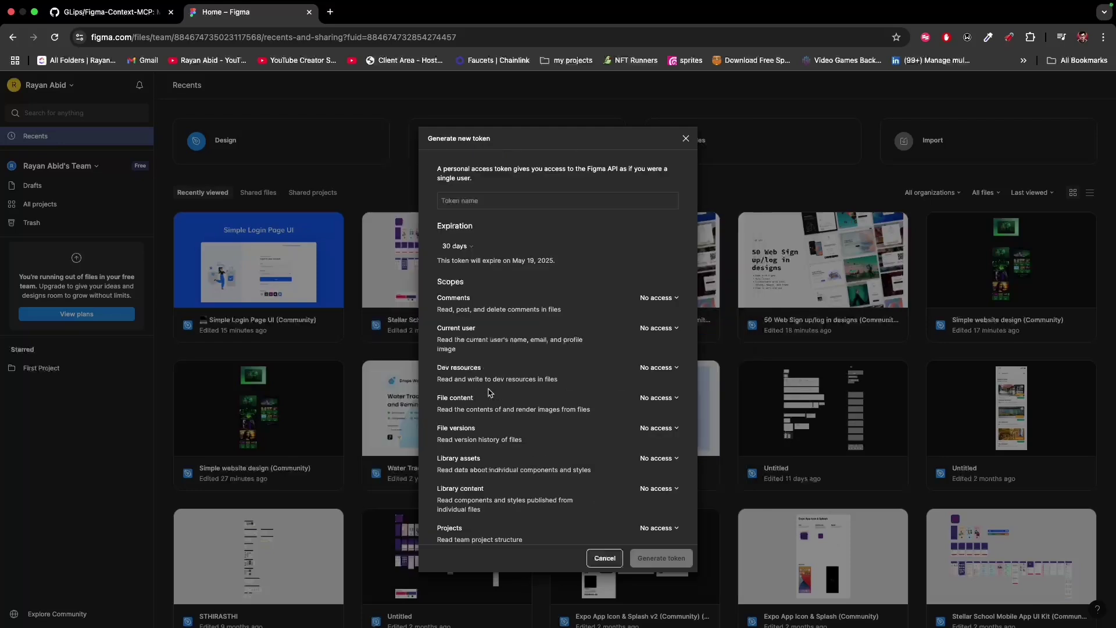
pyautogui.click(677, 299)
pyautogui.click(669, 316)
pyautogui.scroll(-2, 666, 344)
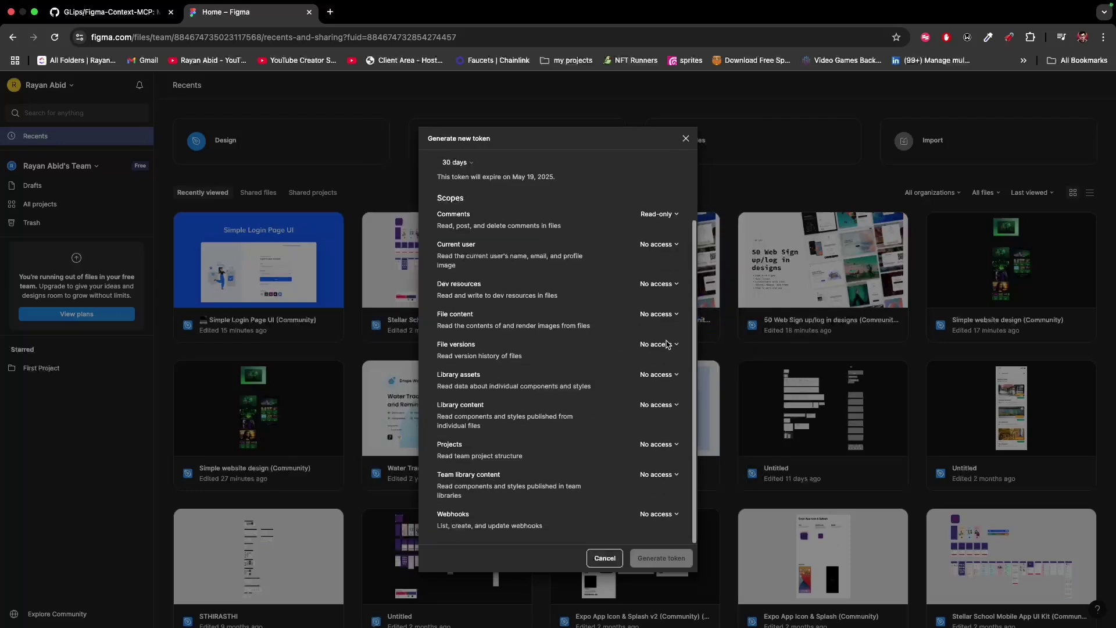
pyautogui.scroll(2, 634, 493)
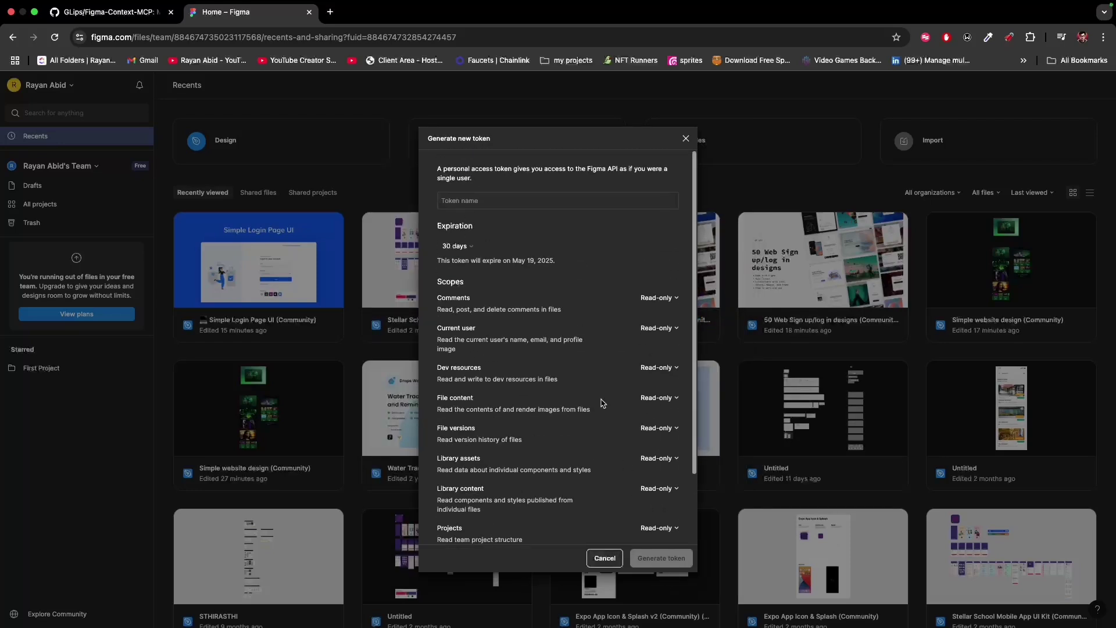
pyautogui.click(492, 199)
pyautogui.write('framelink youtube')
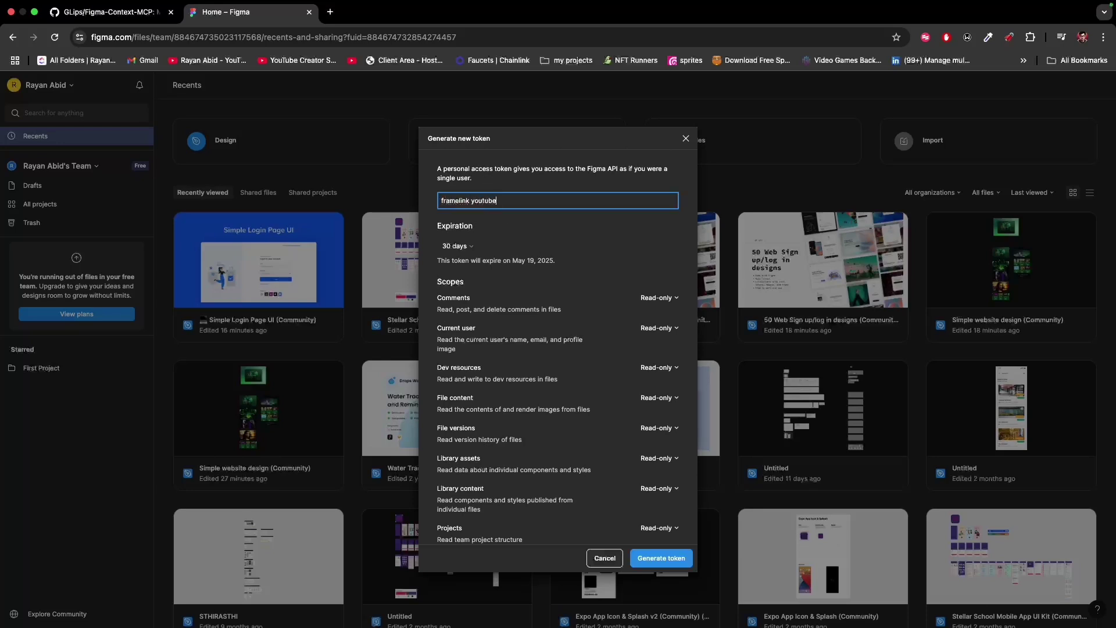
pyautogui.click(645, 560)
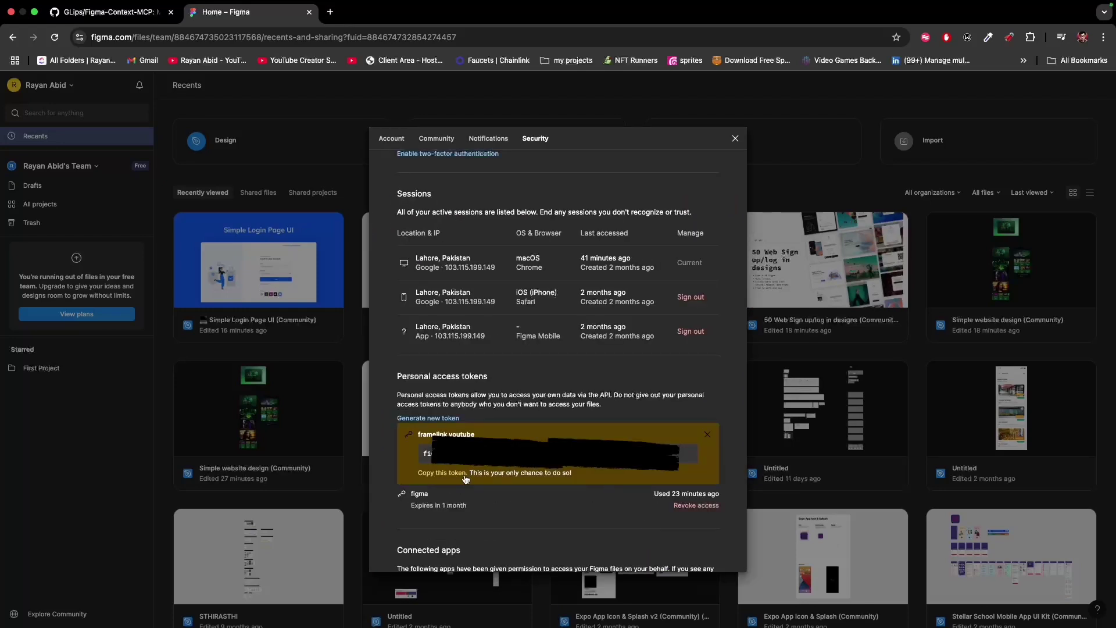
# Paste the copied Figma token after --figma-api-key= in mcp.json, save it, and close it.
pyautogui.click(452, 478)
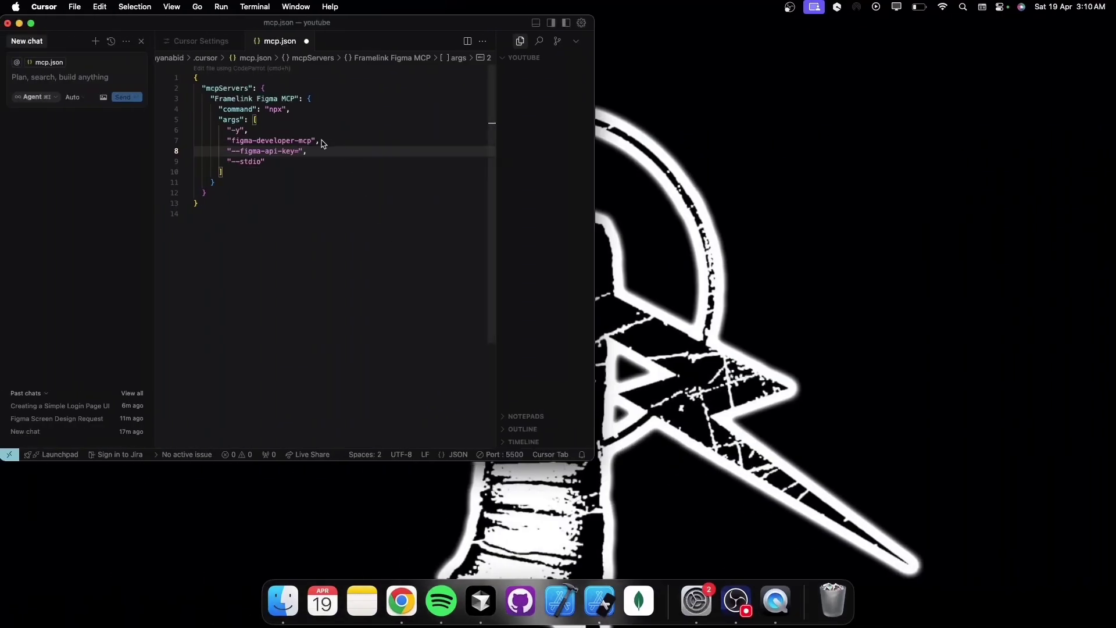
pyautogui.press('super+v')
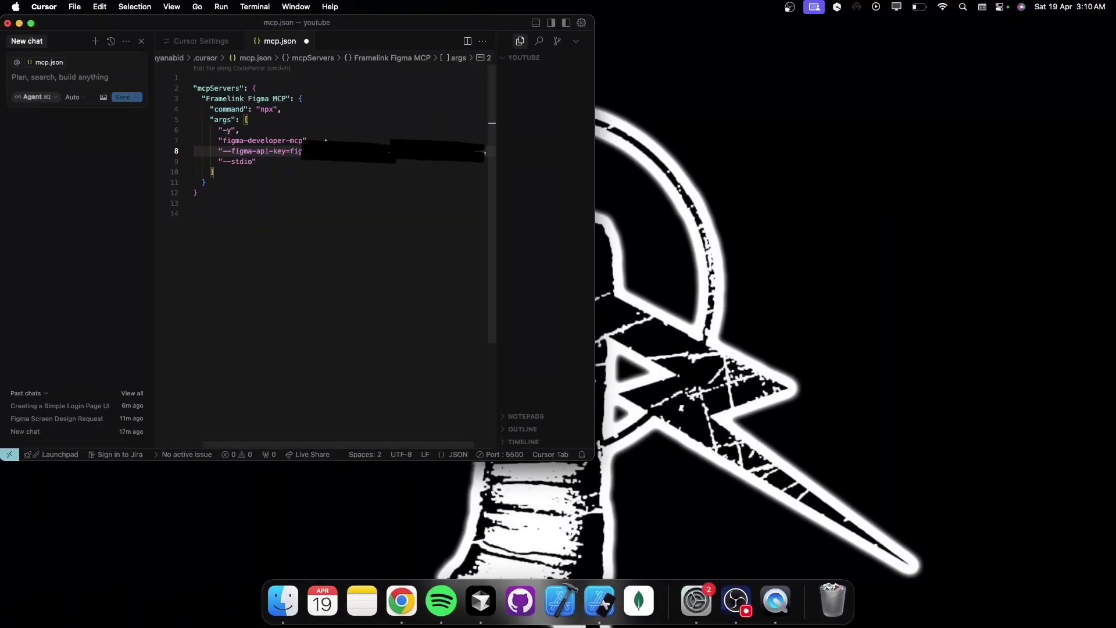
pyautogui.press('super+s')
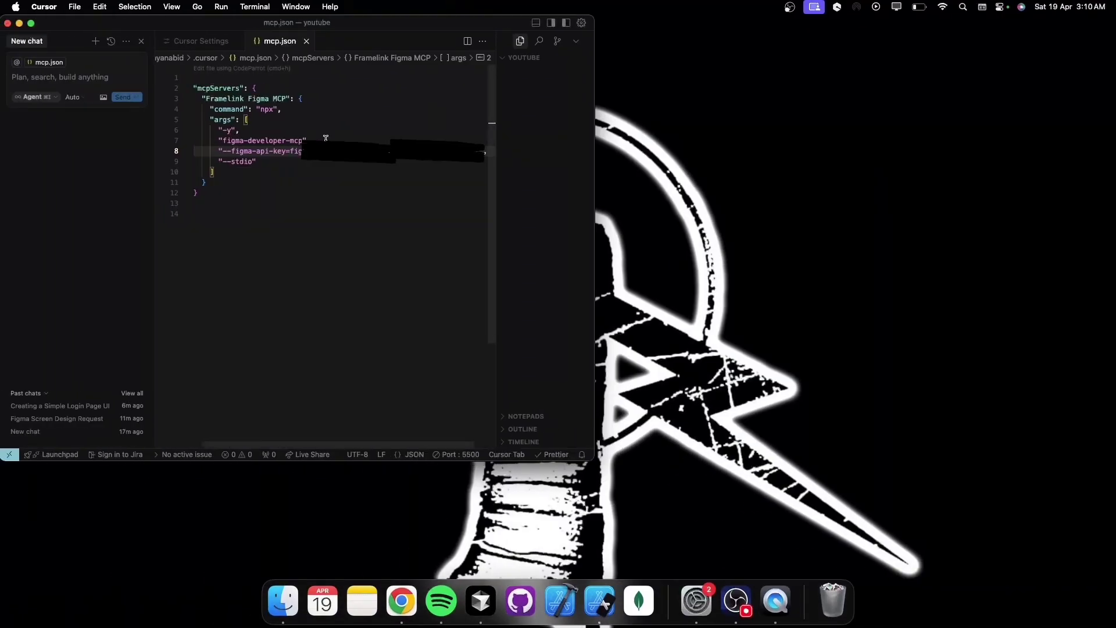
pyautogui.click(305, 41)
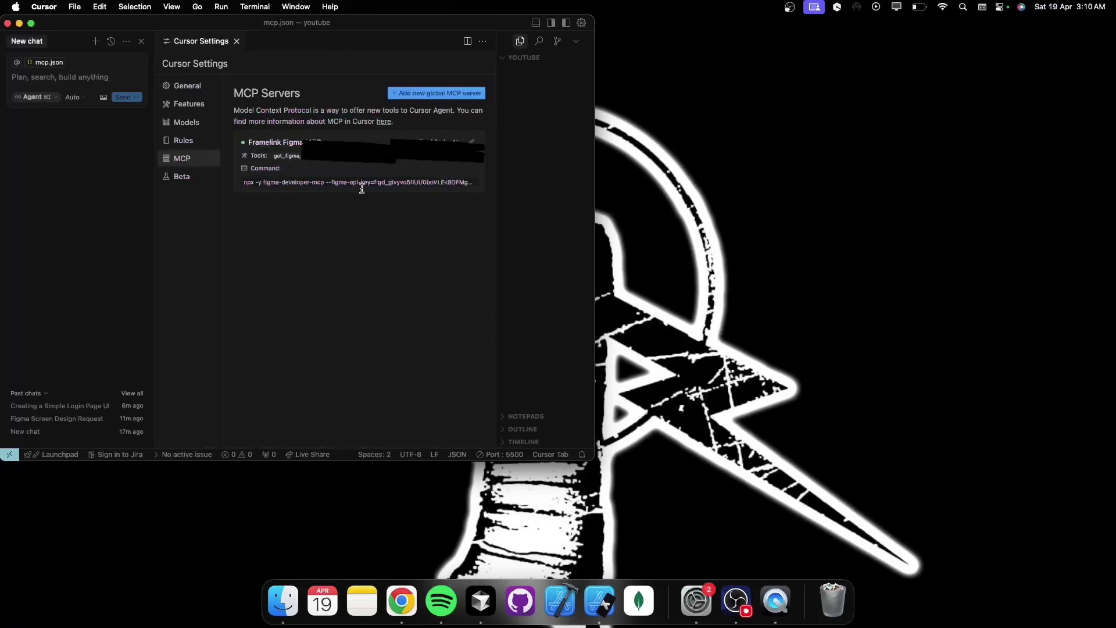
# Restart Cursor and confirm Framelink Figma MCP is enabled in the MCP settings.
pyautogui.press('super+shift+w')
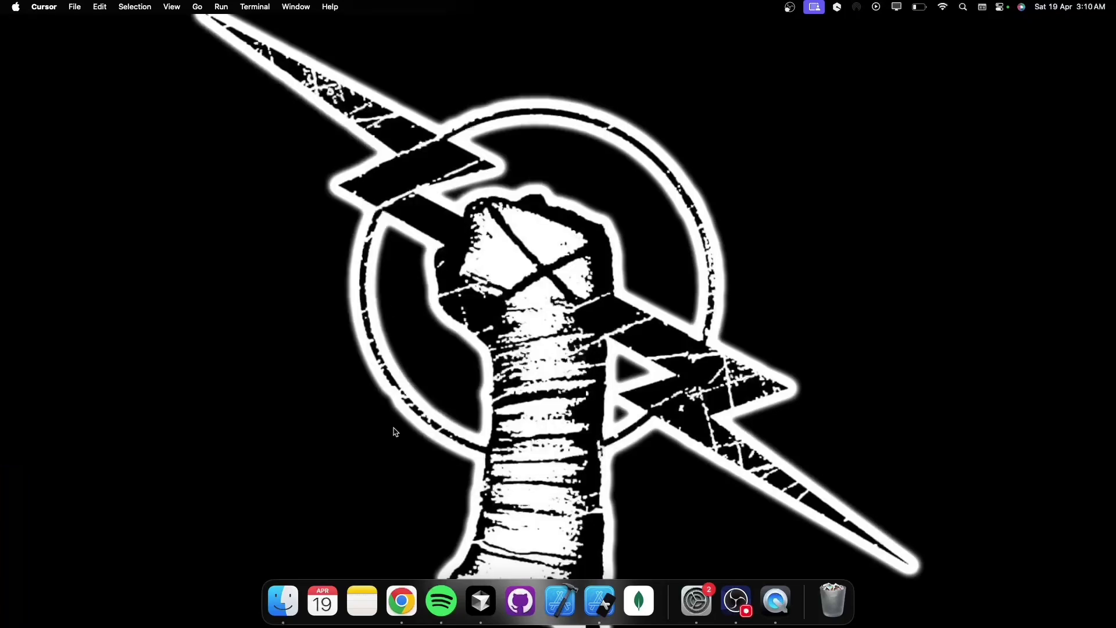
pyautogui.click(480, 600)
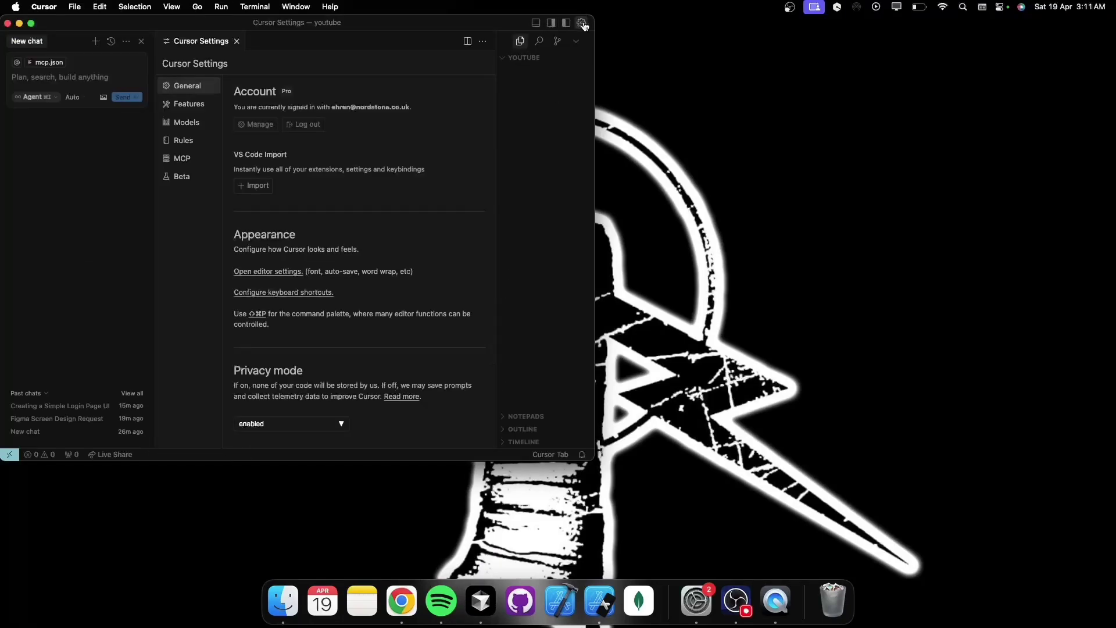
pyautogui.click(198, 161)
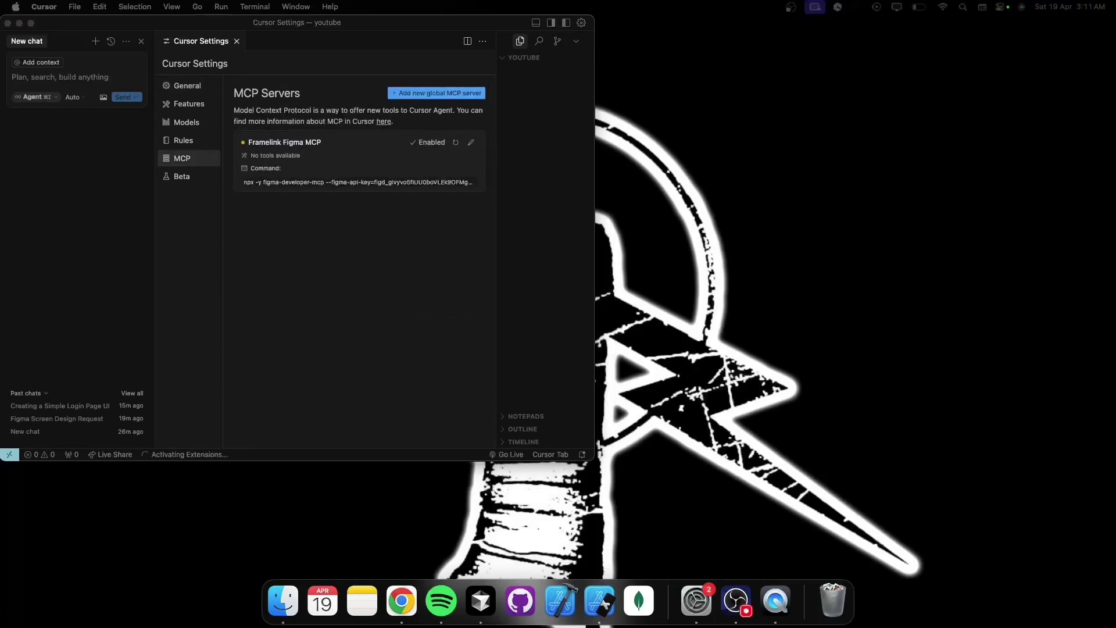
pyautogui.press('super+Tab')
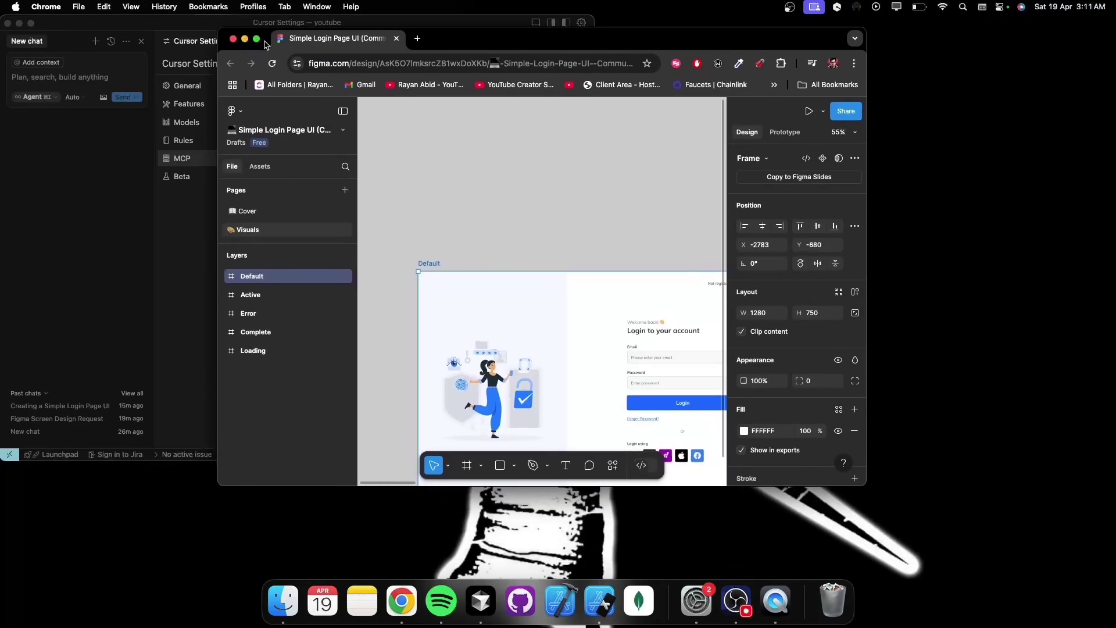
# Copy a link to the Default login frame and check it in a new browser tab.
pyautogui.click(256, 39)
pyautogui.hscroll(-2, 306, 239)
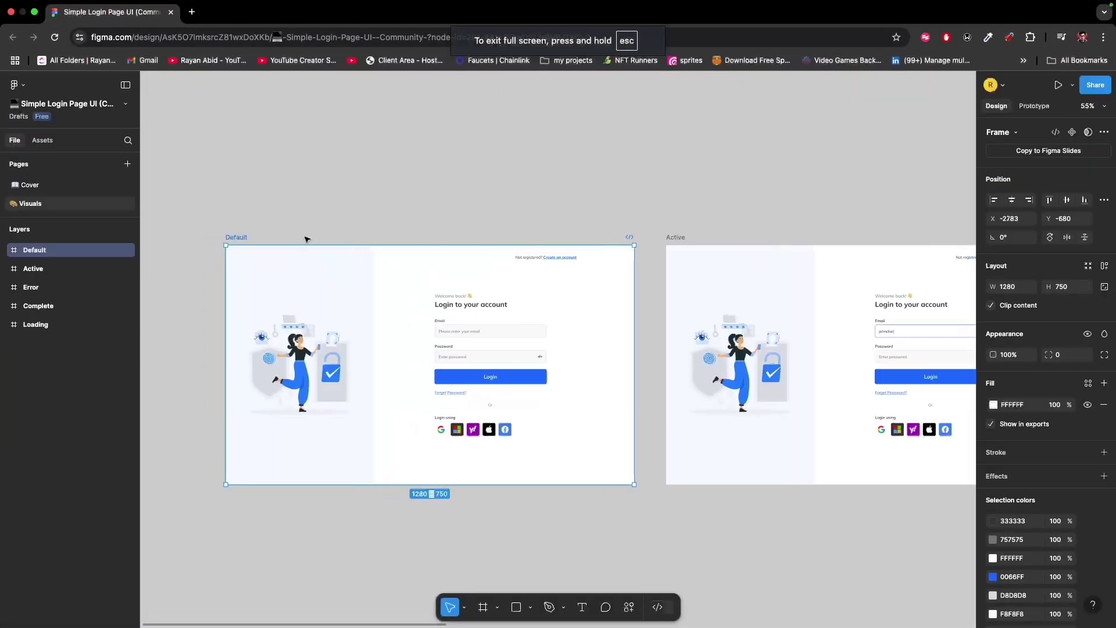
pyautogui.hscroll(-3, 299, 236)
pyautogui.hscroll(-1, 324, 239)
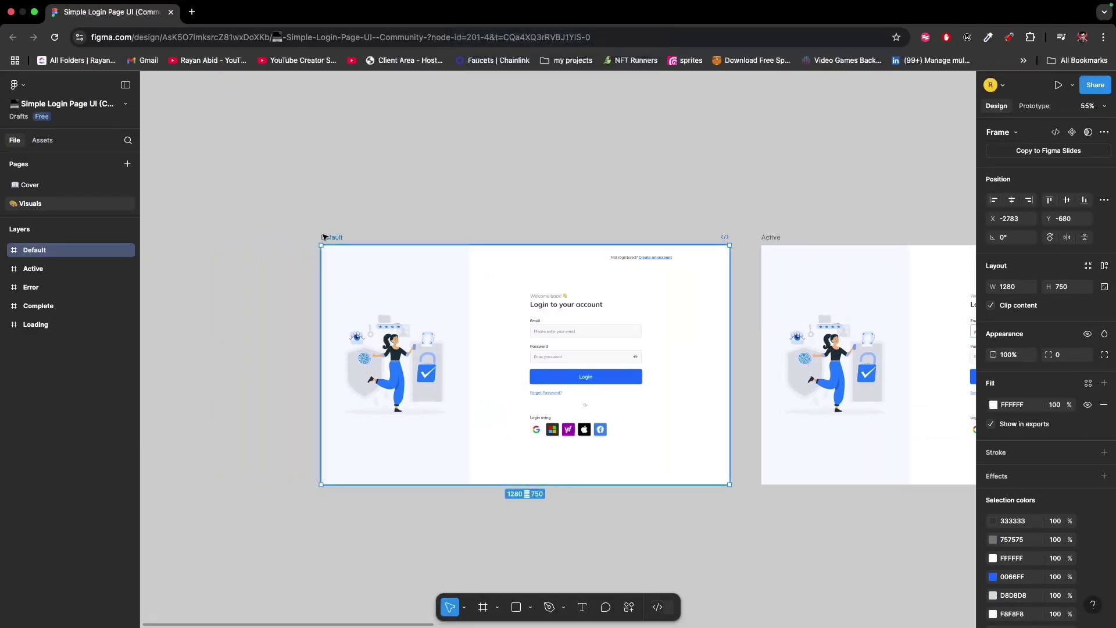
pyautogui.keyDown('ctrl'); pyautogui.scroll(3, 323, 237); pyautogui.keyUp('ctrl')
pyautogui.keyDown('ctrl'); pyautogui.scroll(2, 322, 237); pyautogui.keyUp('ctrl')
pyautogui.scroll(-1, 410, 270)
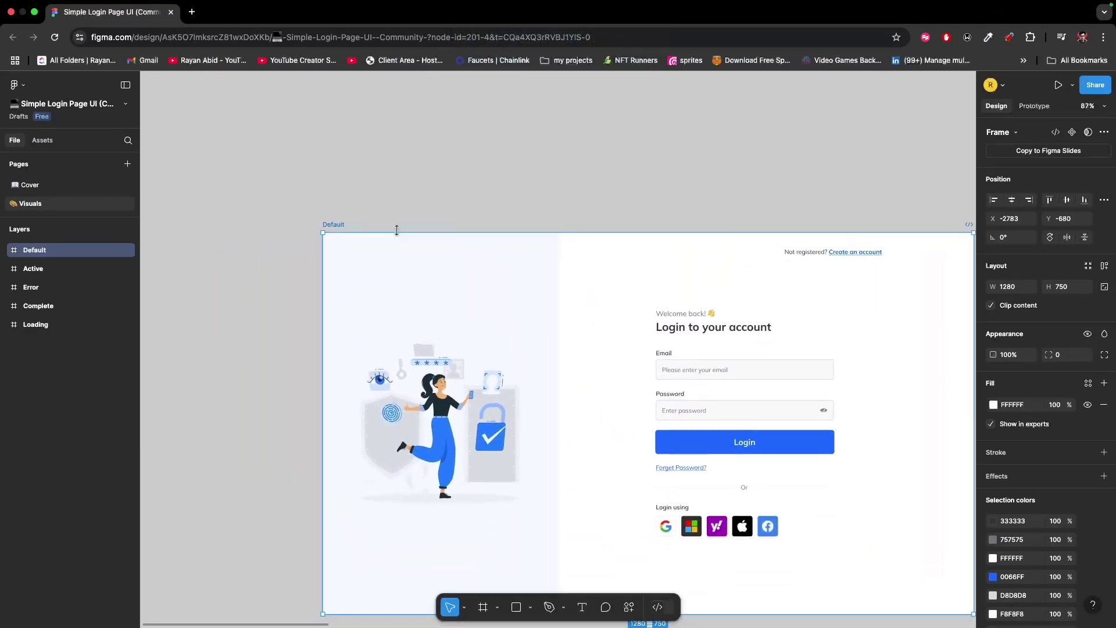
pyautogui.hscroll(1, 544, 219)
pyautogui.keyDown('ctrl'); pyautogui.scroll(-3, 544, 218); pyautogui.keyUp('ctrl')
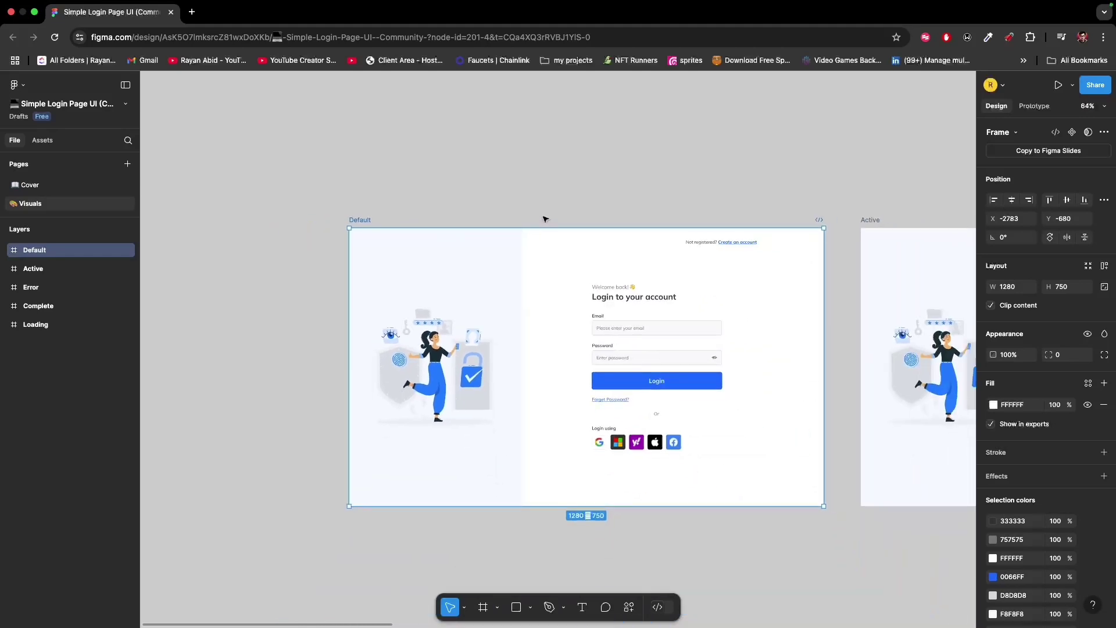
pyautogui.rightClick(365, 225)
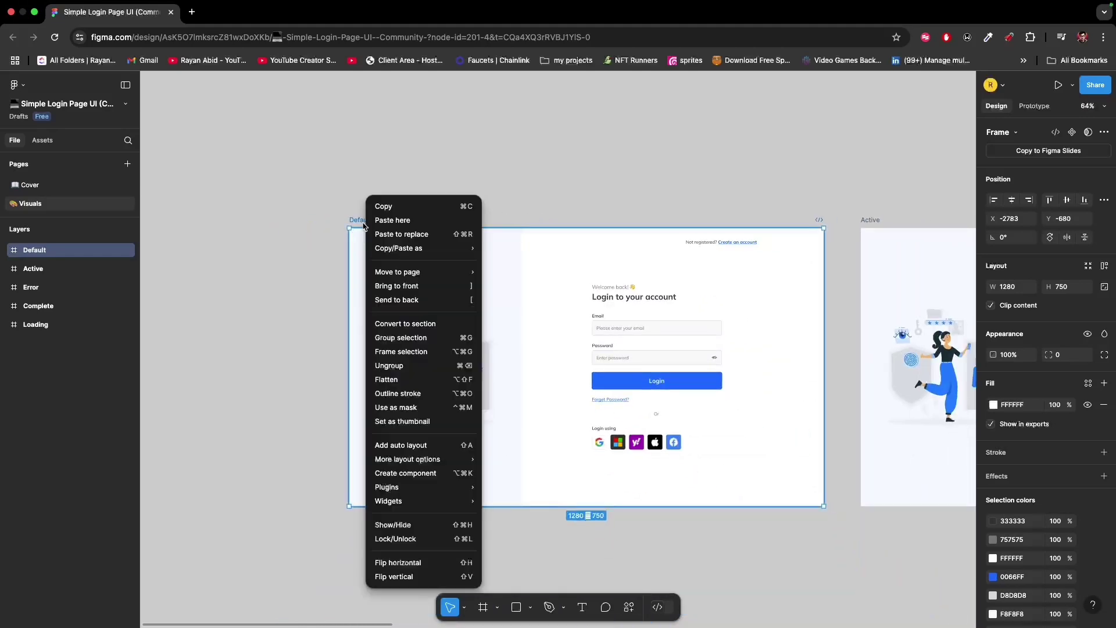
pyautogui.moveTo(410, 247)
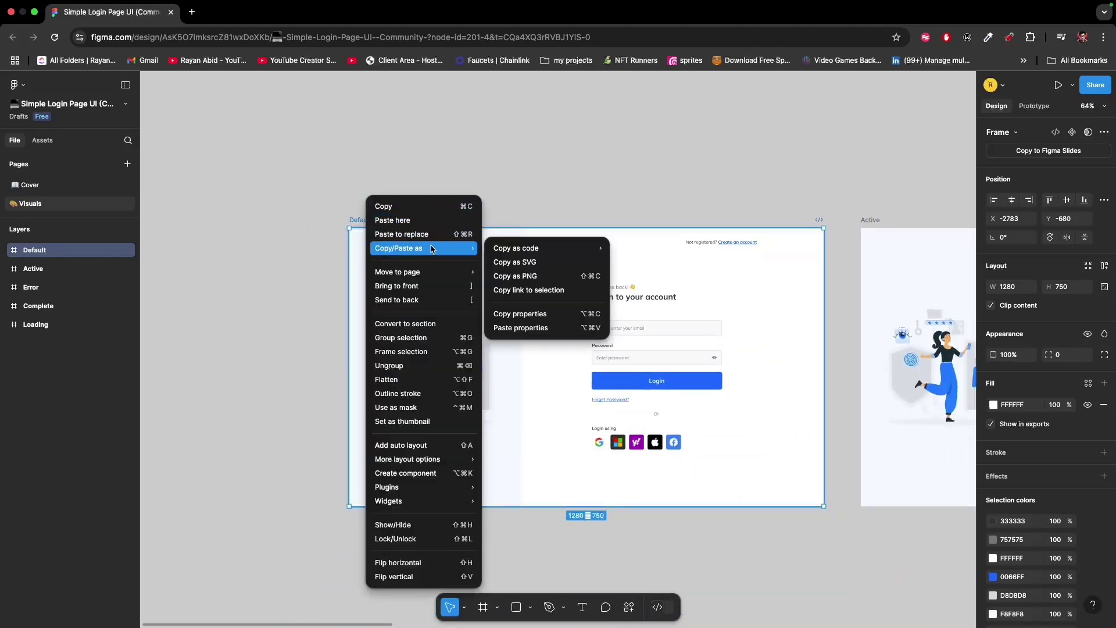
pyautogui.click(515, 291)
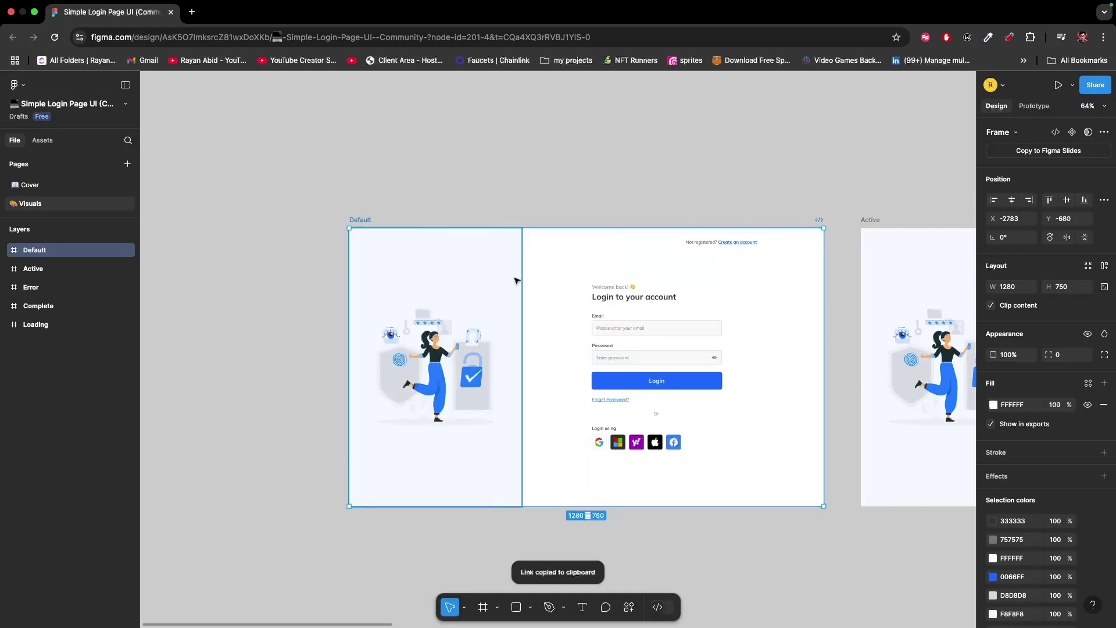
pyautogui.press('super+t')
pyautogui.press('super+v')
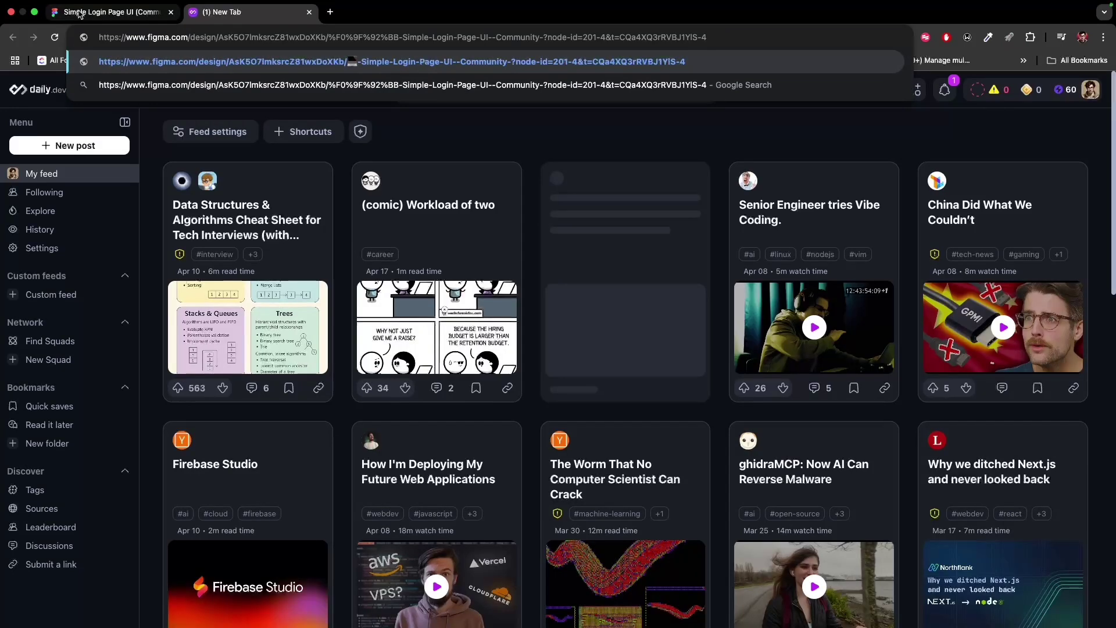
pyautogui.click(55, 7)
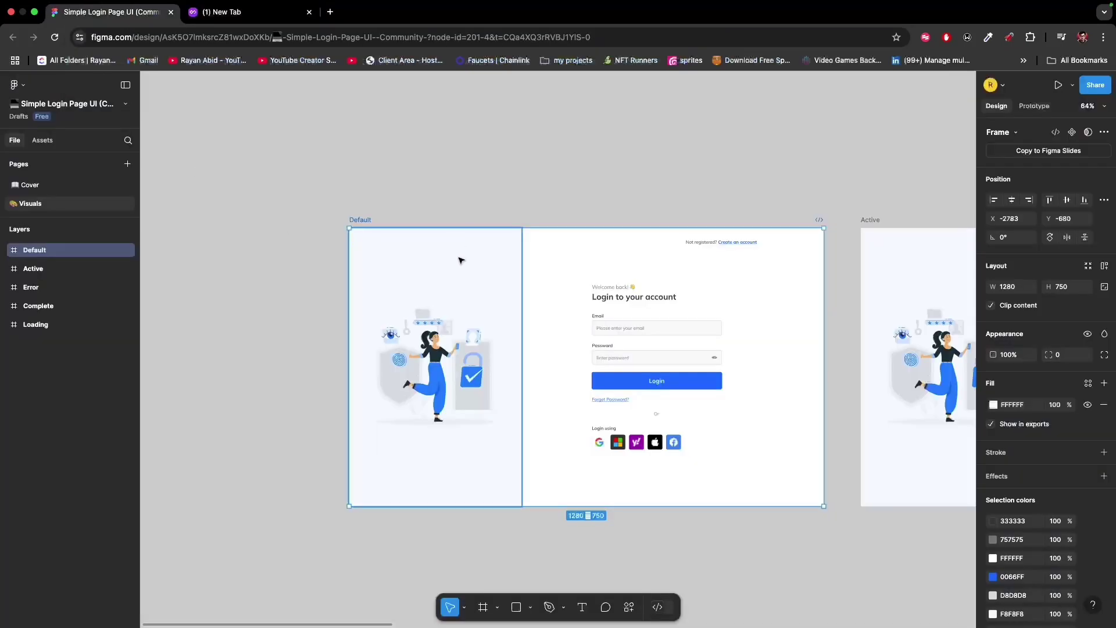
pyautogui.hotkey('ctrl', 'Left')
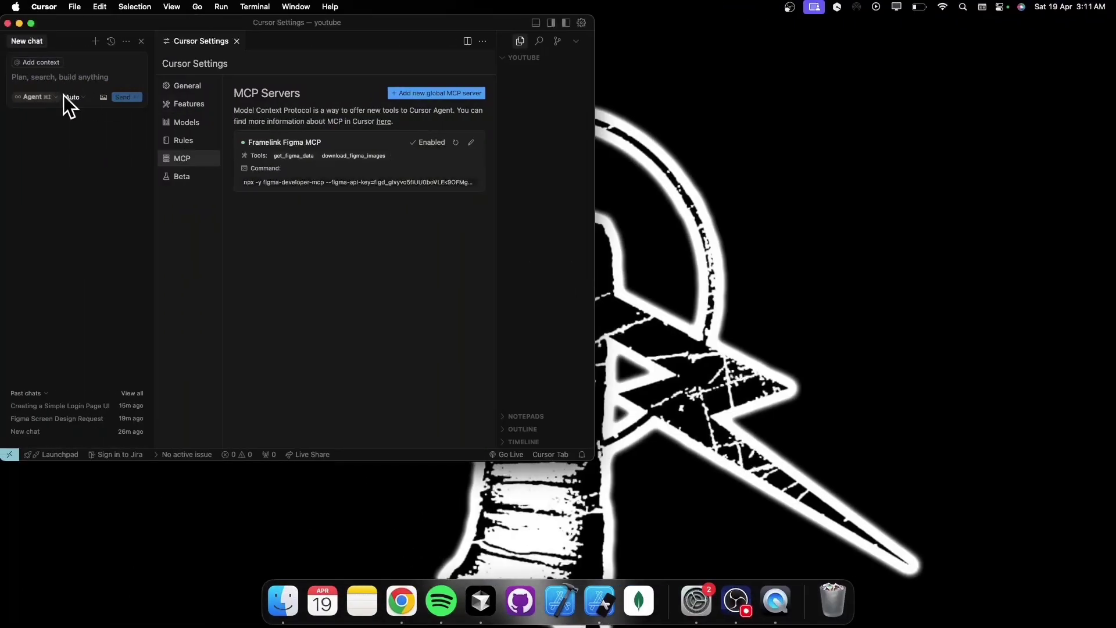
# Choose a Claude model, then enter the Figma frame link with an HTML/CSS/JS build request.
pyautogui.click(72, 97)
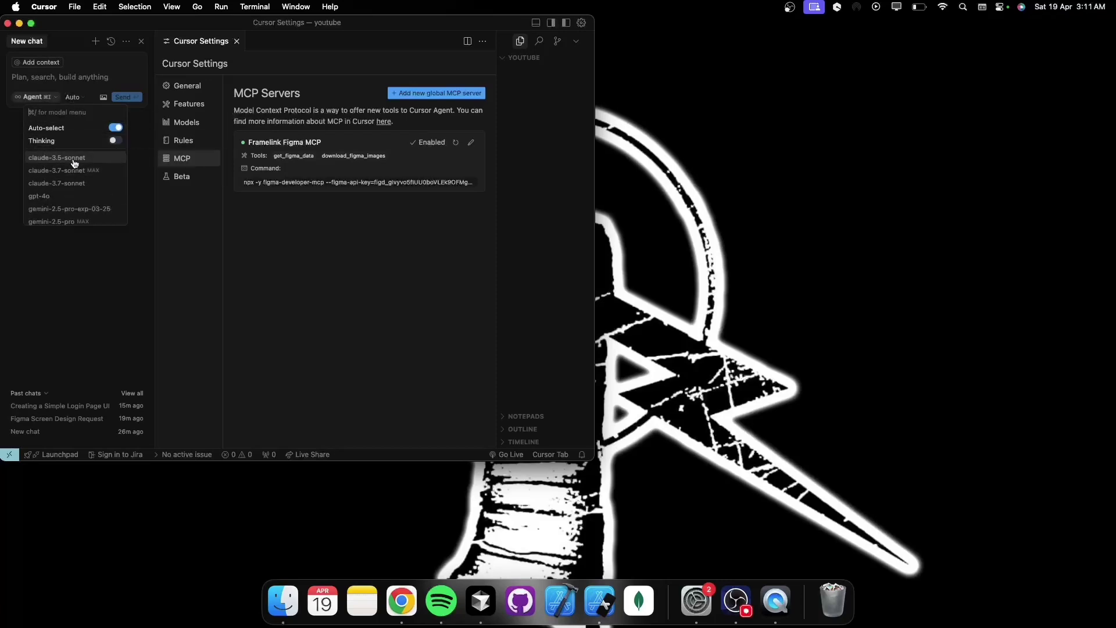
pyautogui.click(74, 184)
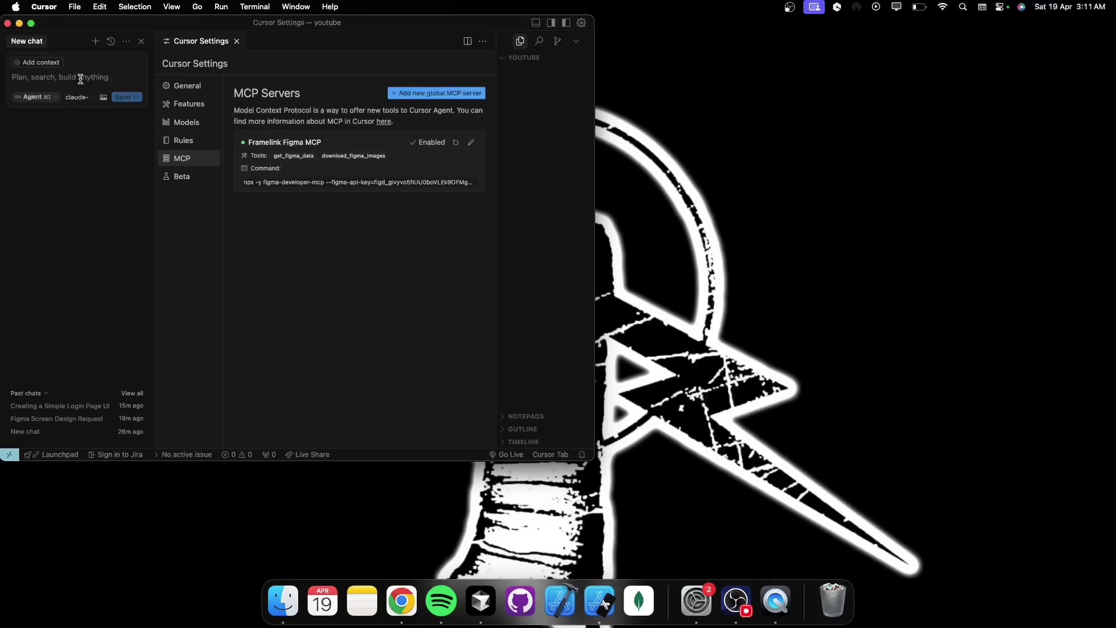
pyautogui.press('super+v')
pyautogui.hotkey('shift', 'Return')
pyautogui.hotkey('shift', 'Return')
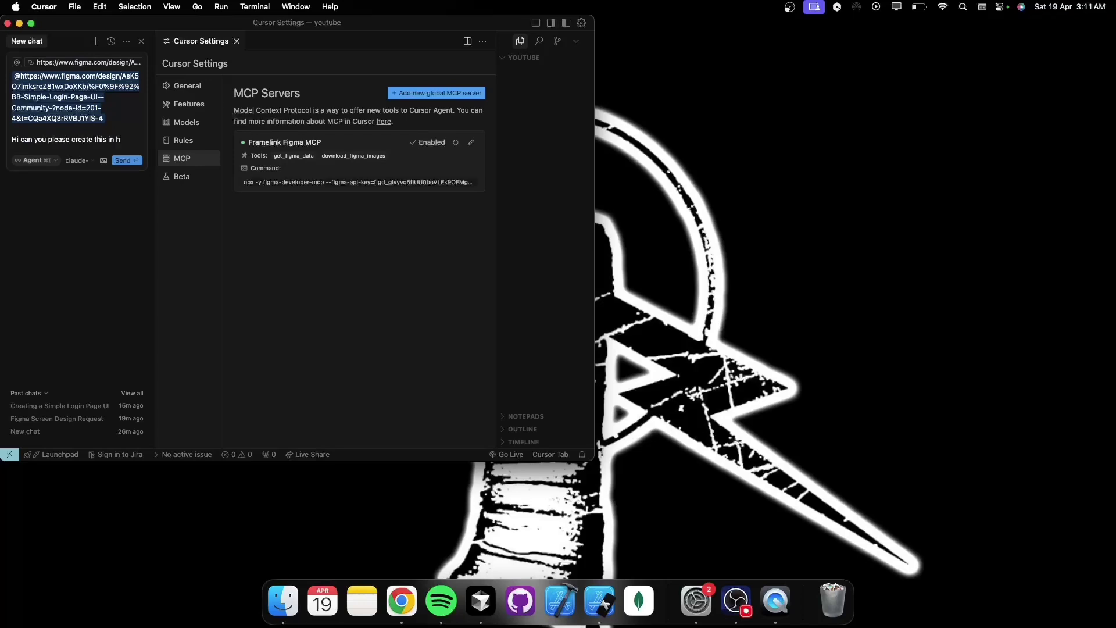
pyautogui.write('css and js')
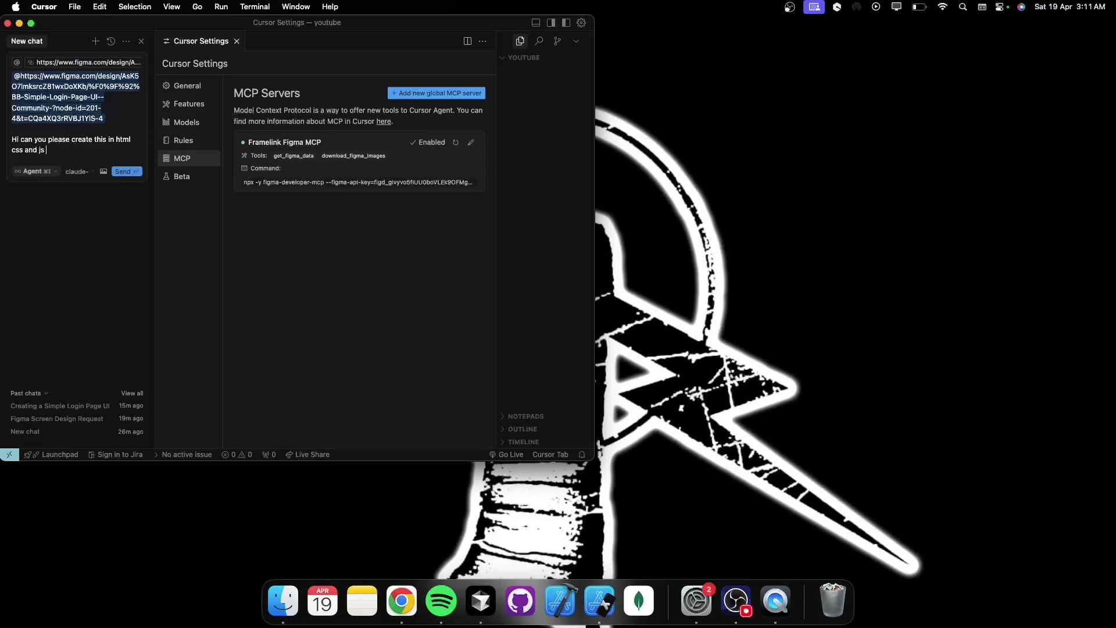
pyautogui.hotkey('shift', 'Return')
pyautogui.hotkey('shift', 'Return')
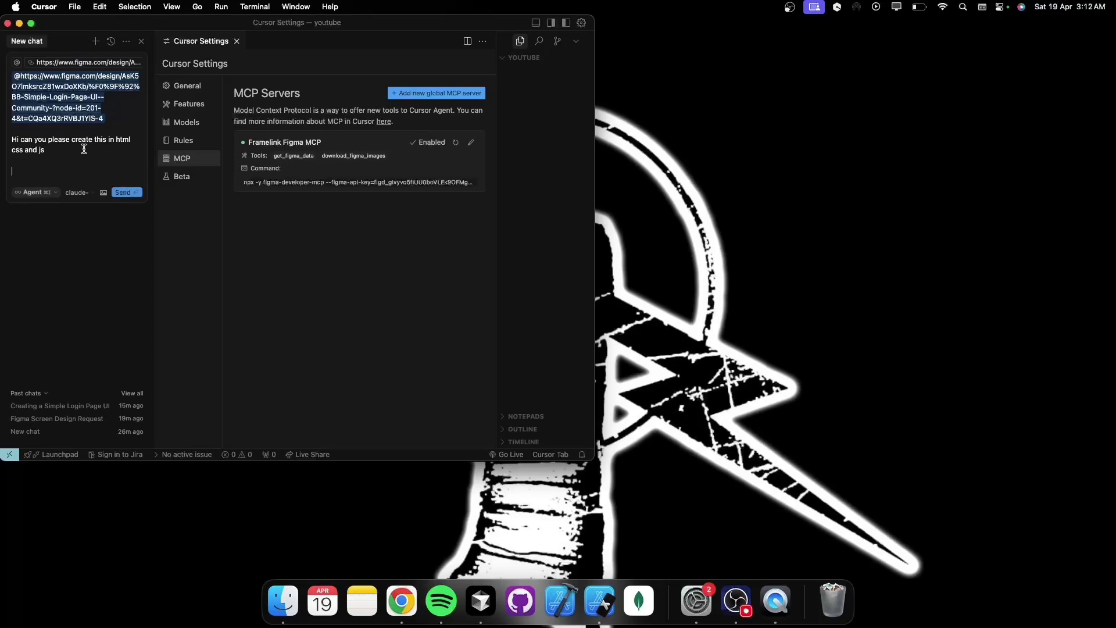
# Send the request, approve get_figma_data, and accept the generated index.html.
pyautogui.click(122, 194)
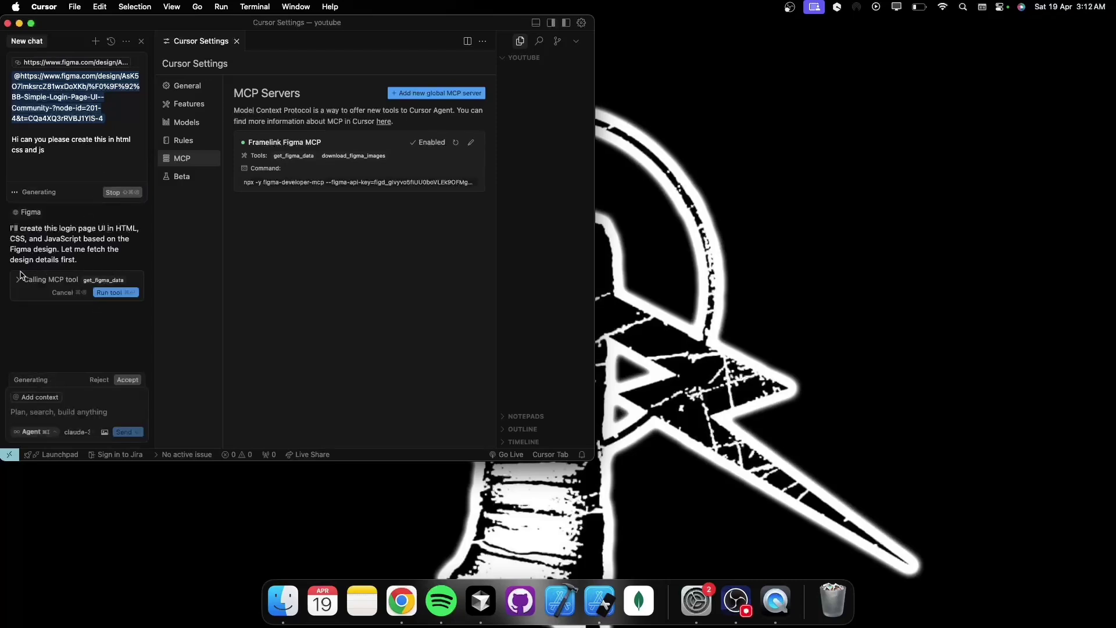
pyautogui.click(106, 296)
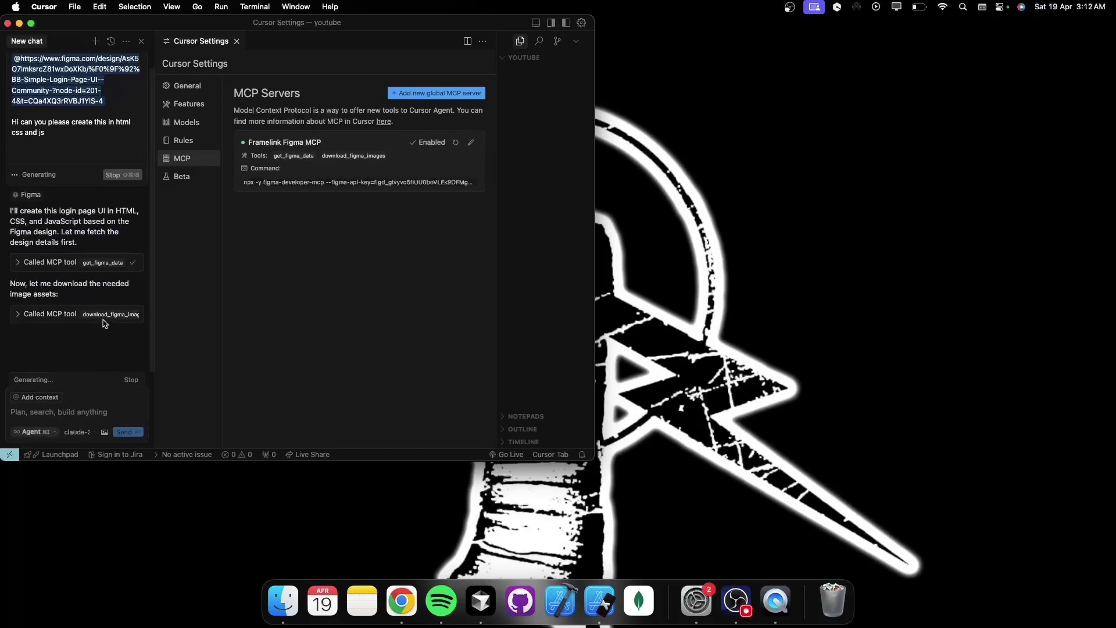
pyautogui.click(530, 72)
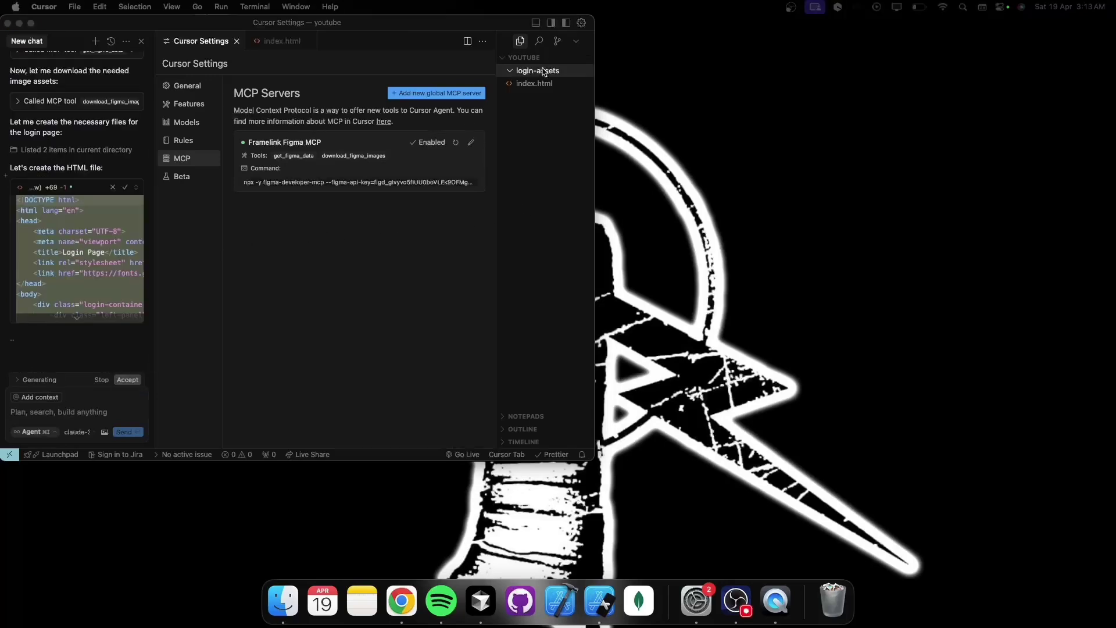
pyautogui.click(534, 84)
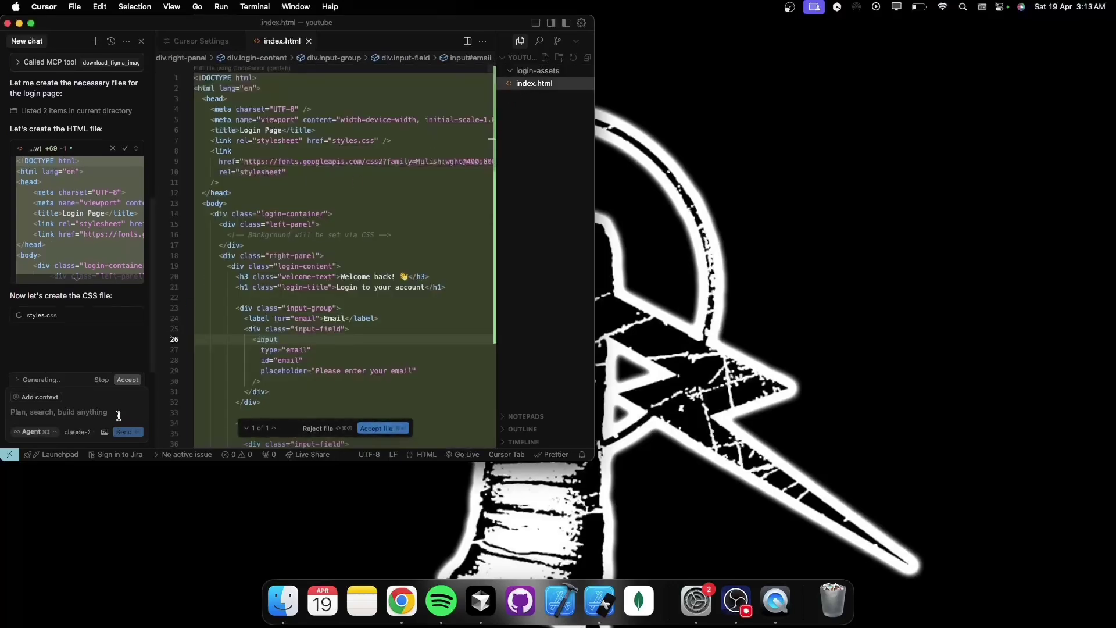
pyautogui.click(126, 381)
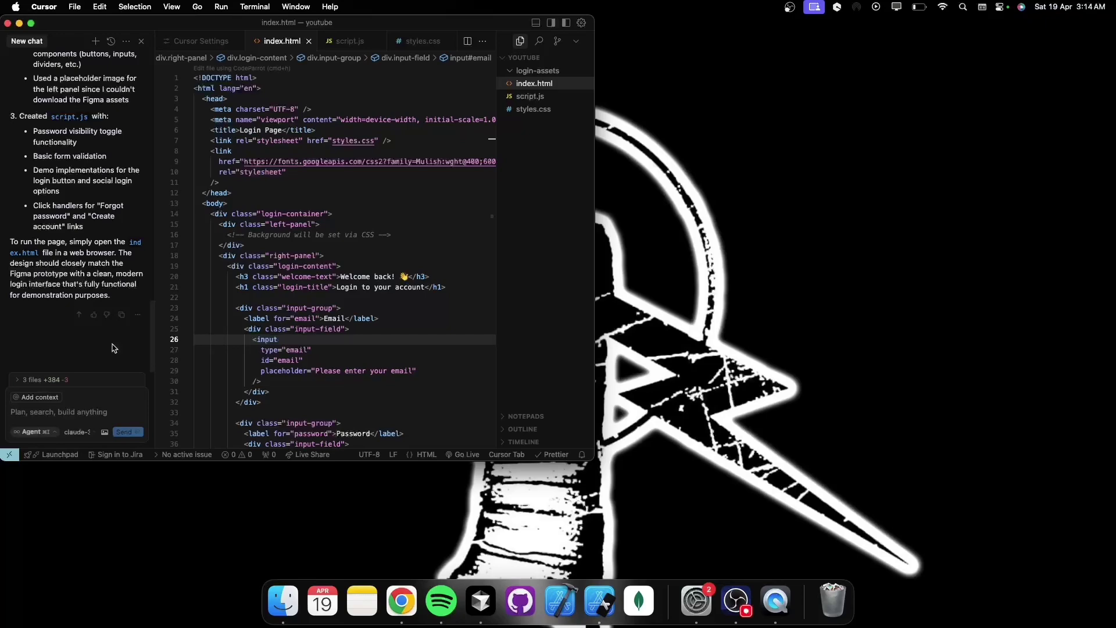
pyautogui.scroll(5, 111, 347)
pyautogui.scroll(5, 113, 348)
pyautogui.scroll(5, 112, 348)
pyautogui.scroll(2, 112, 348)
pyautogui.scroll(2, 112, 348)
pyautogui.scroll(2, 112, 348)
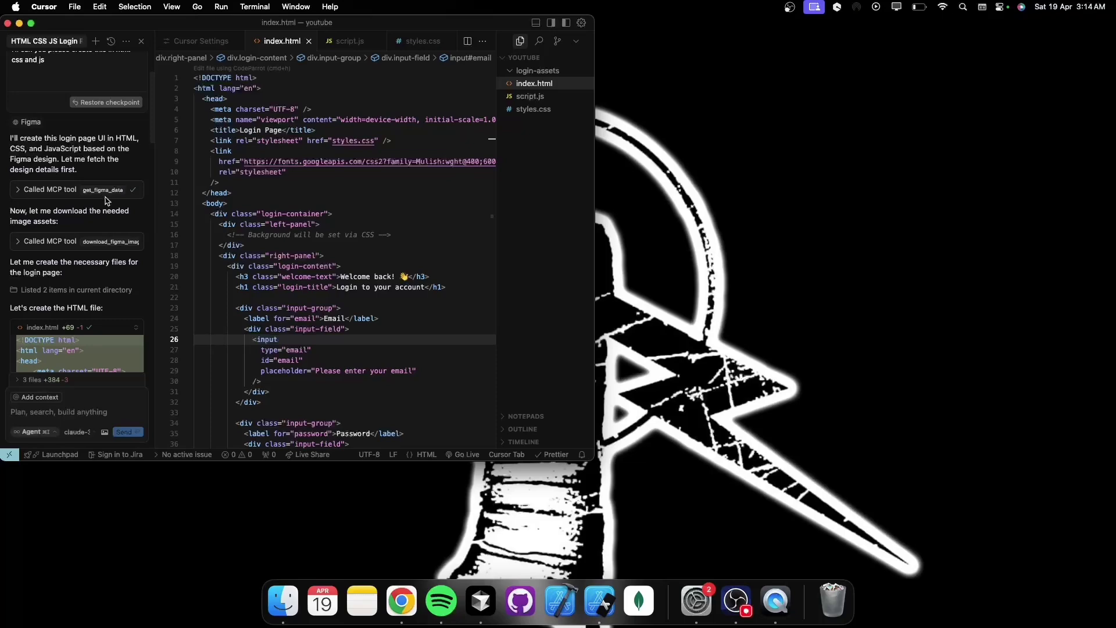
pyautogui.scroll(-2, 113, 280)
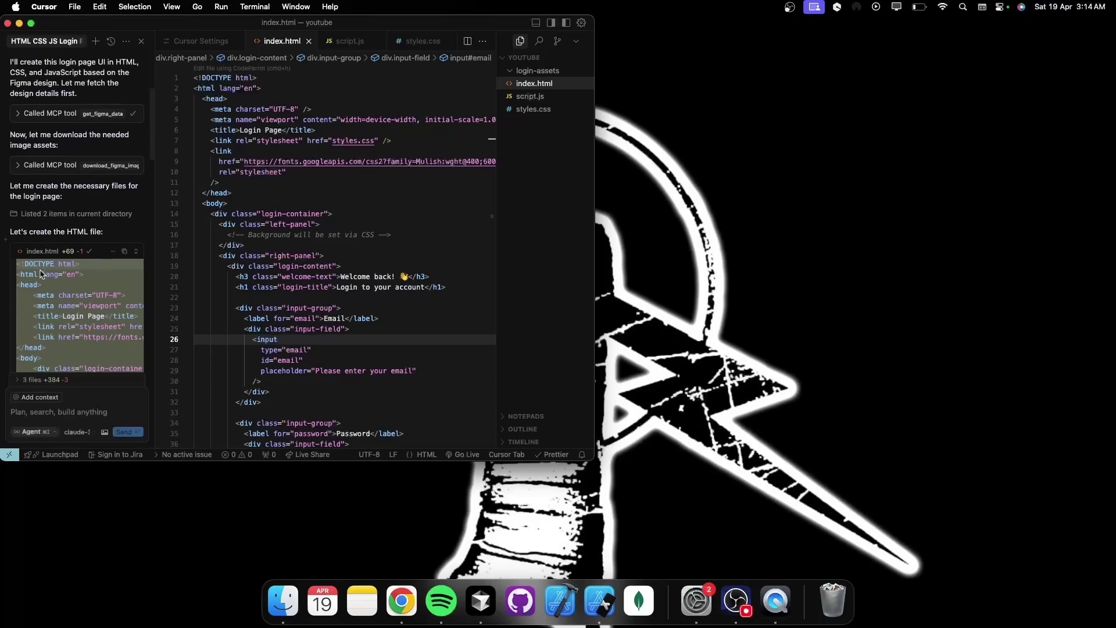
pyautogui.hotkey('ctrl', 'Right')
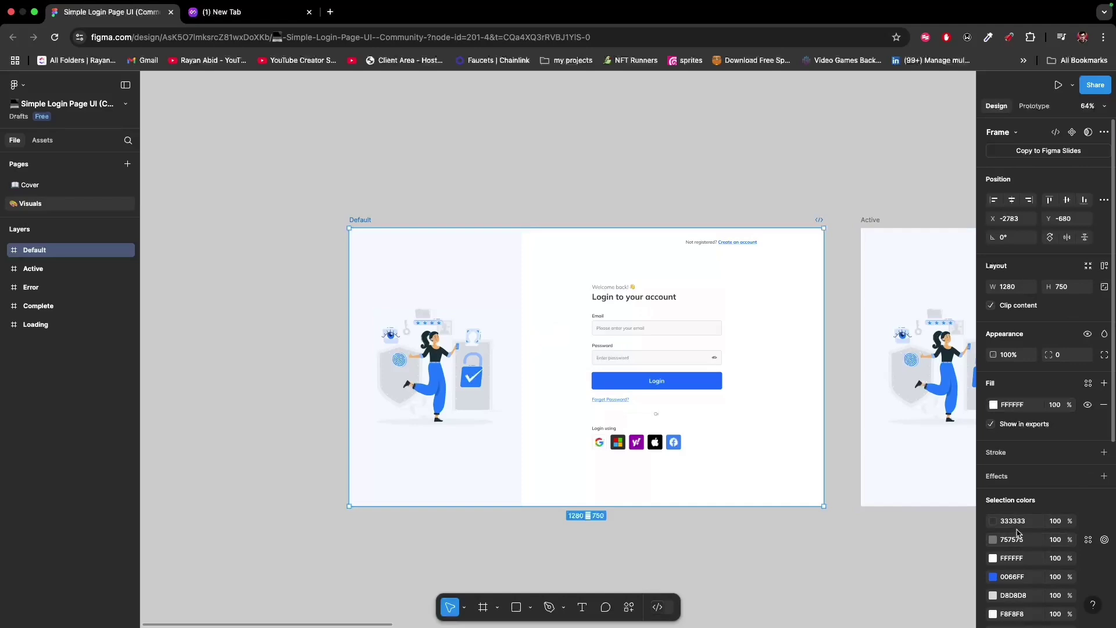
# Serve index.html on a Go Live server at port 5500.
pyautogui.hotkey('ctrl', 'Left')
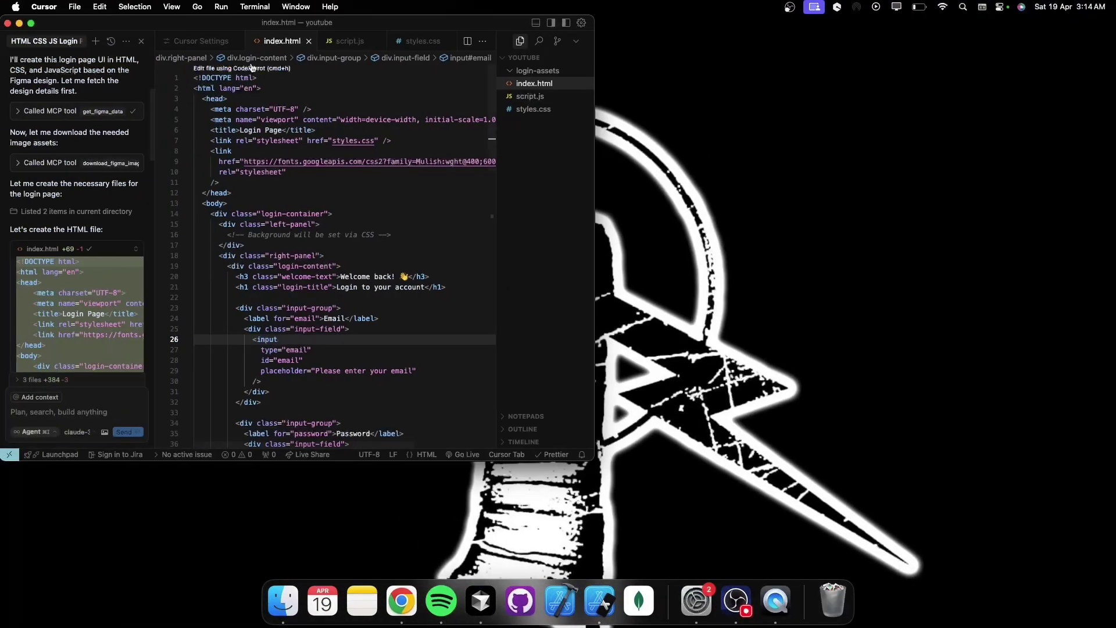
pyautogui.moveTo(537, 71)
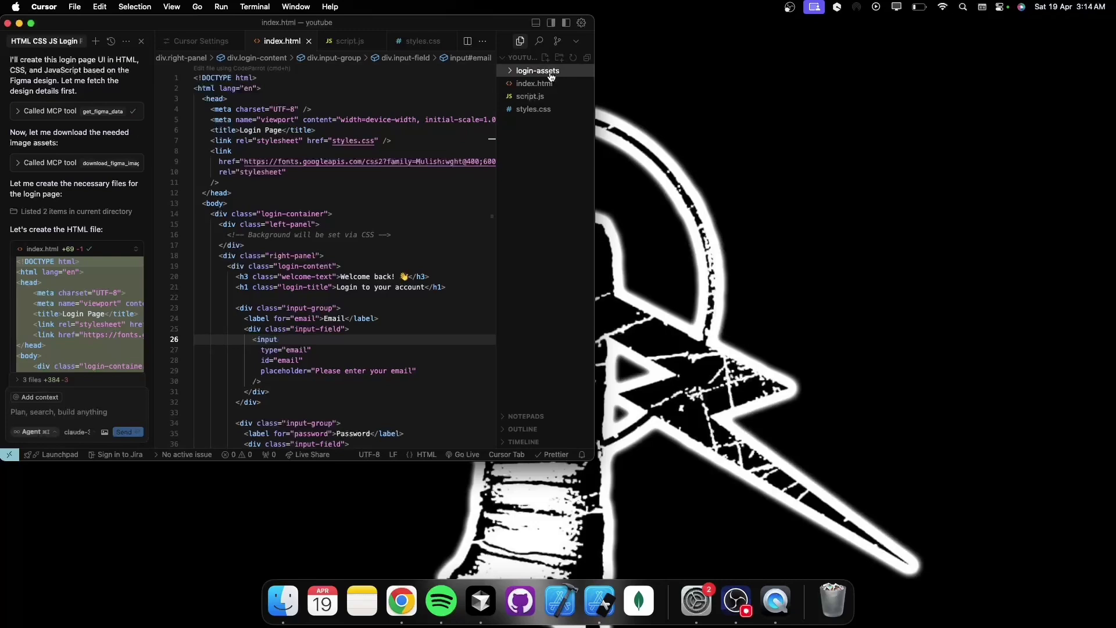
pyautogui.scroll(-2, 105, 218)
pyautogui.scroll(-2, 83, 306)
pyautogui.scroll(-3, 77, 342)
pyautogui.scroll(-1, 456, 436)
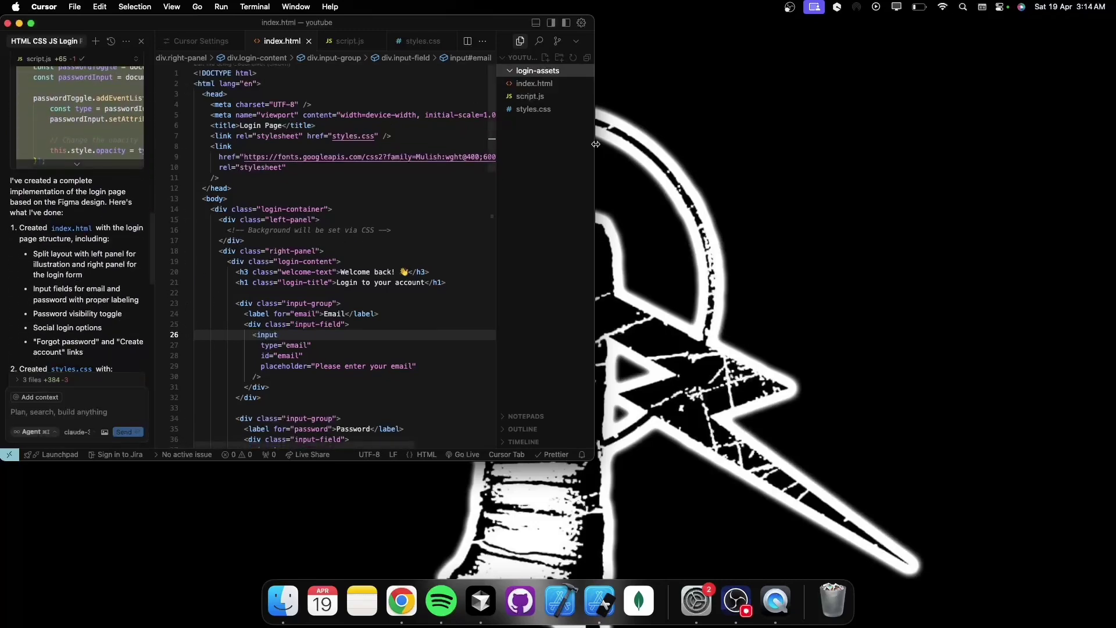
pyautogui.click(463, 454)
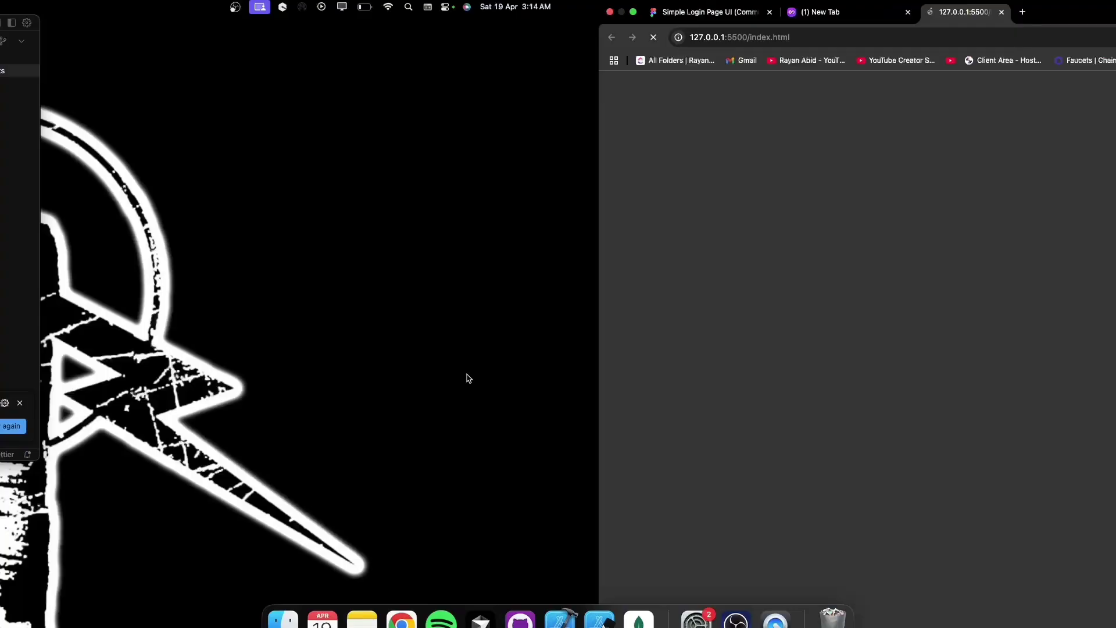
pyautogui.scroll(3, 247, 150)
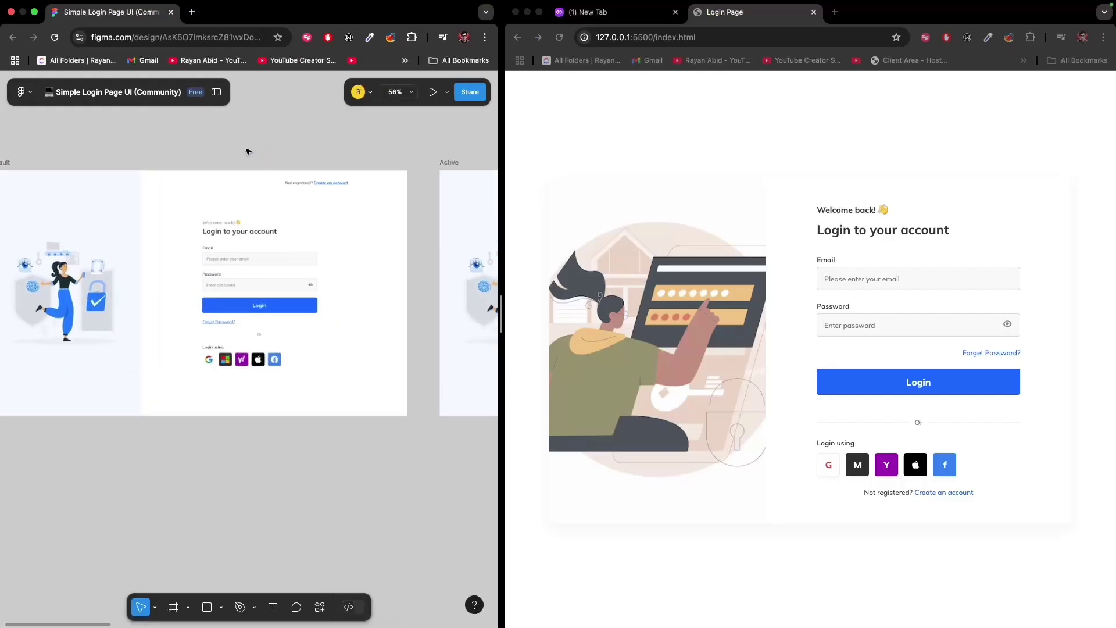
pyautogui.scroll(2, 247, 151)
pyautogui.scroll(1, 247, 151)
pyautogui.scroll(3, 247, 152)
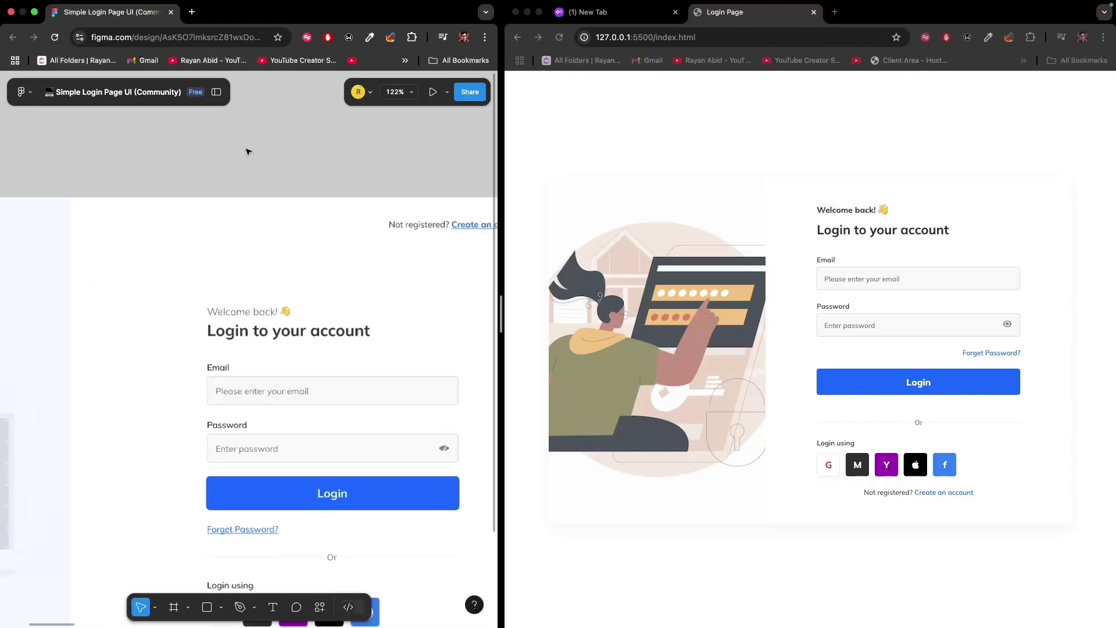
pyautogui.scroll(2, 246, 151)
pyautogui.scroll(1, 246, 151)
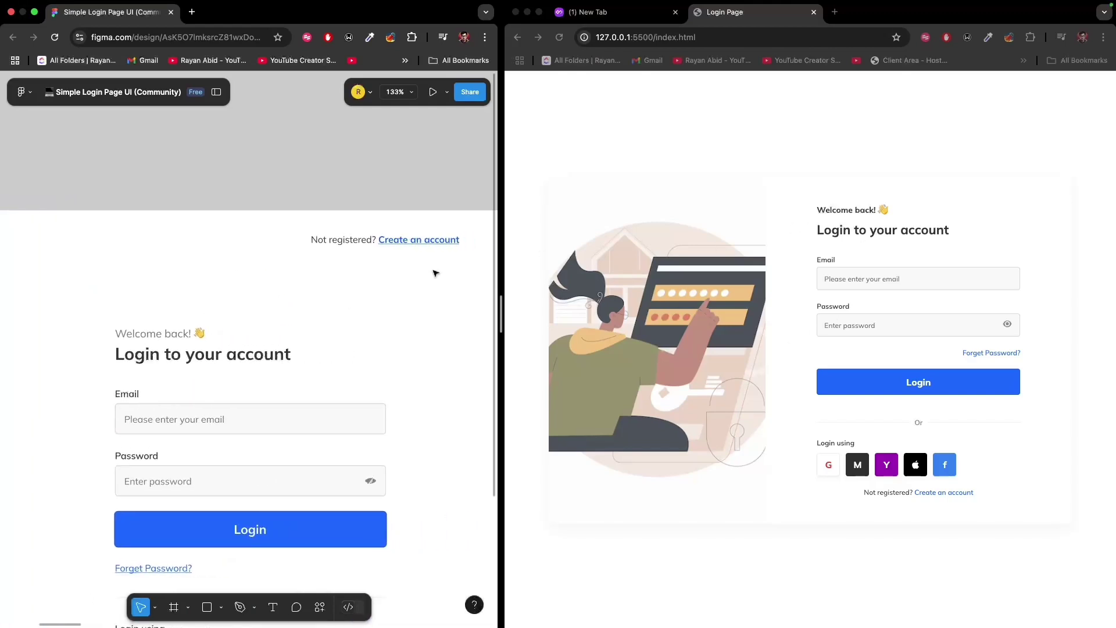
pyautogui.scroll(-2, 349, 318)
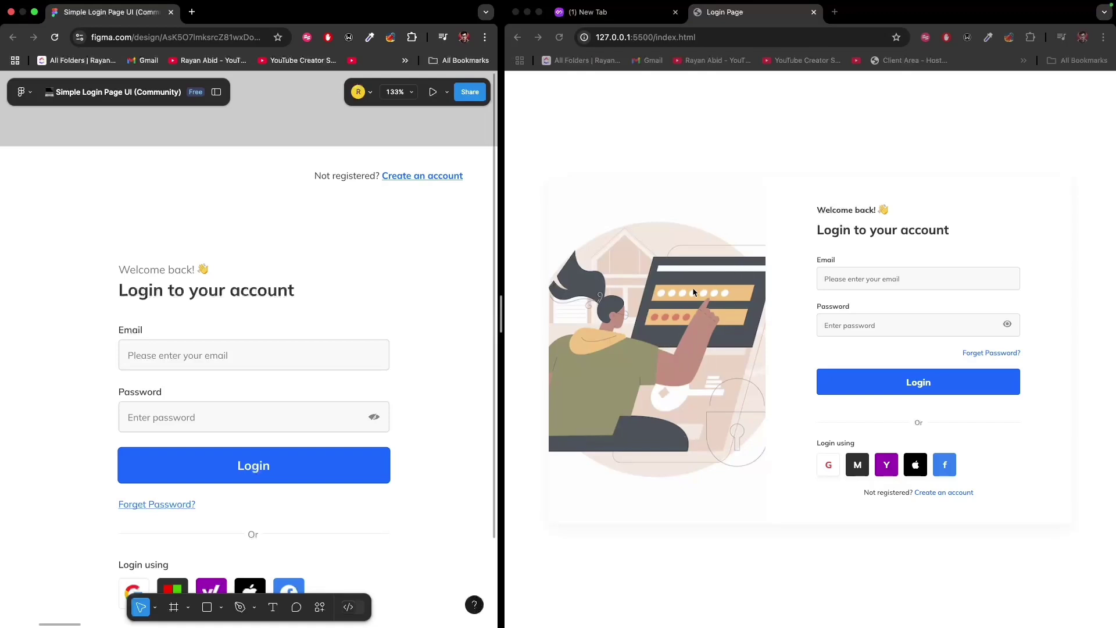
pyautogui.hscroll(-5, 47, 410)
pyautogui.hscroll(-5, 56, 407)
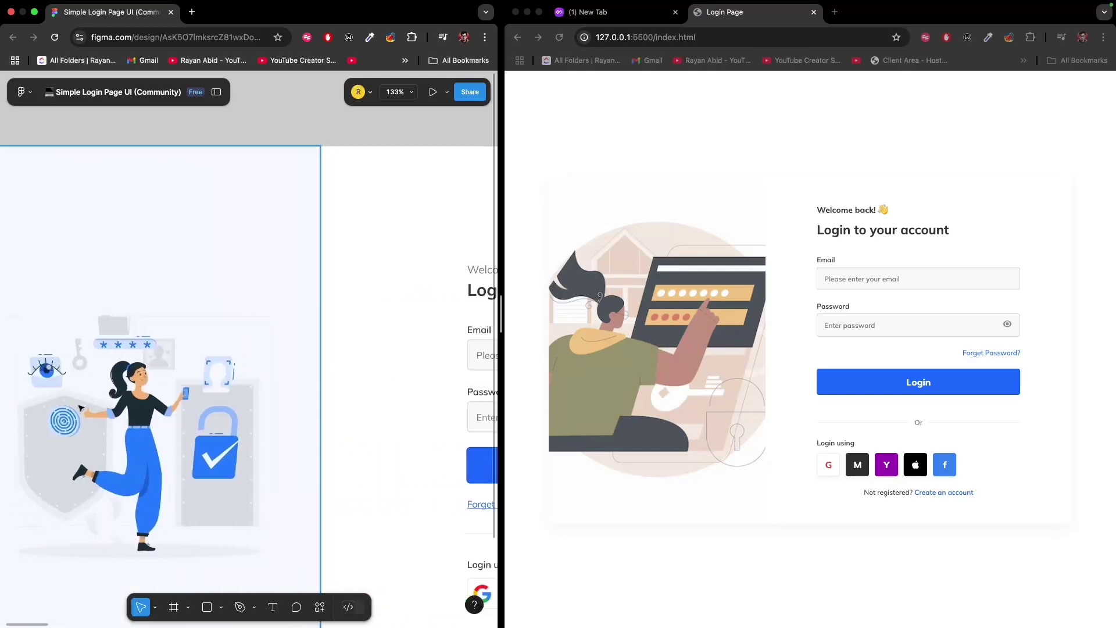
# Add a 1x PNG export setting to the Left side panel frame and preview it.
pyautogui.click(166, 362)
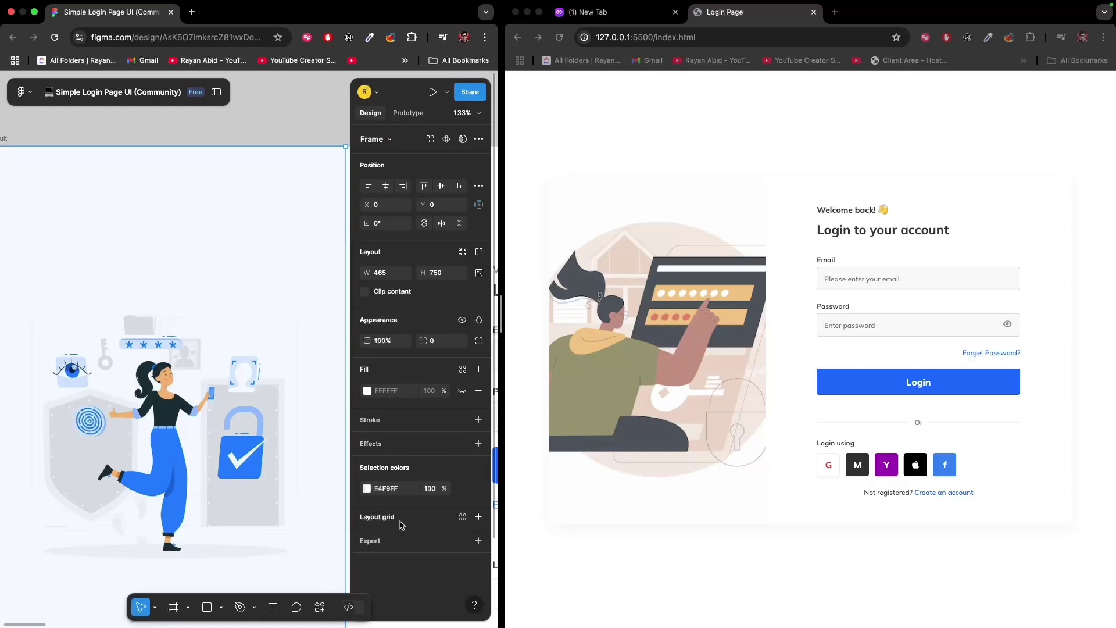
pyautogui.click(398, 540)
pyautogui.scroll(-2, 395, 542)
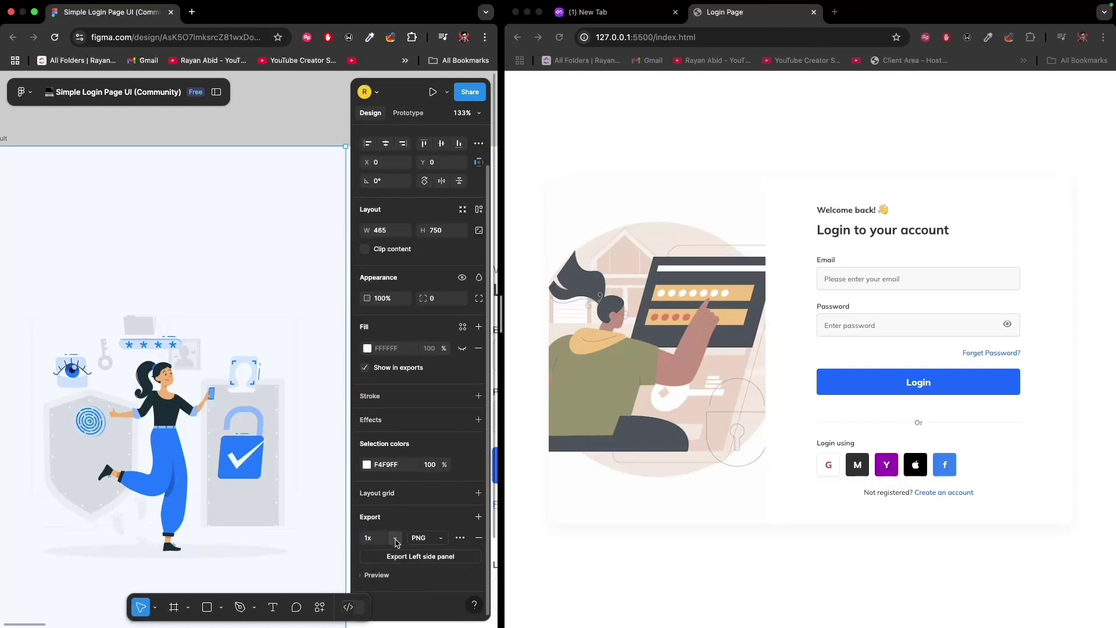
pyautogui.click(385, 575)
pyautogui.scroll(-2, 383, 523)
pyautogui.click(384, 453)
pyautogui.click(290, 125)
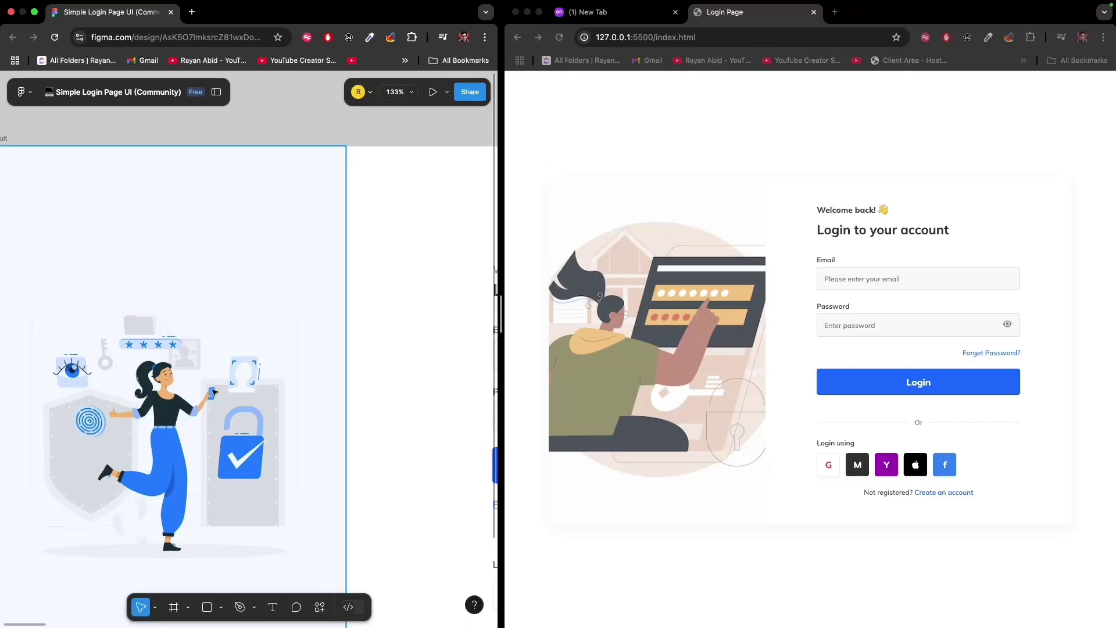
pyautogui.hscroll(10, 214, 392)
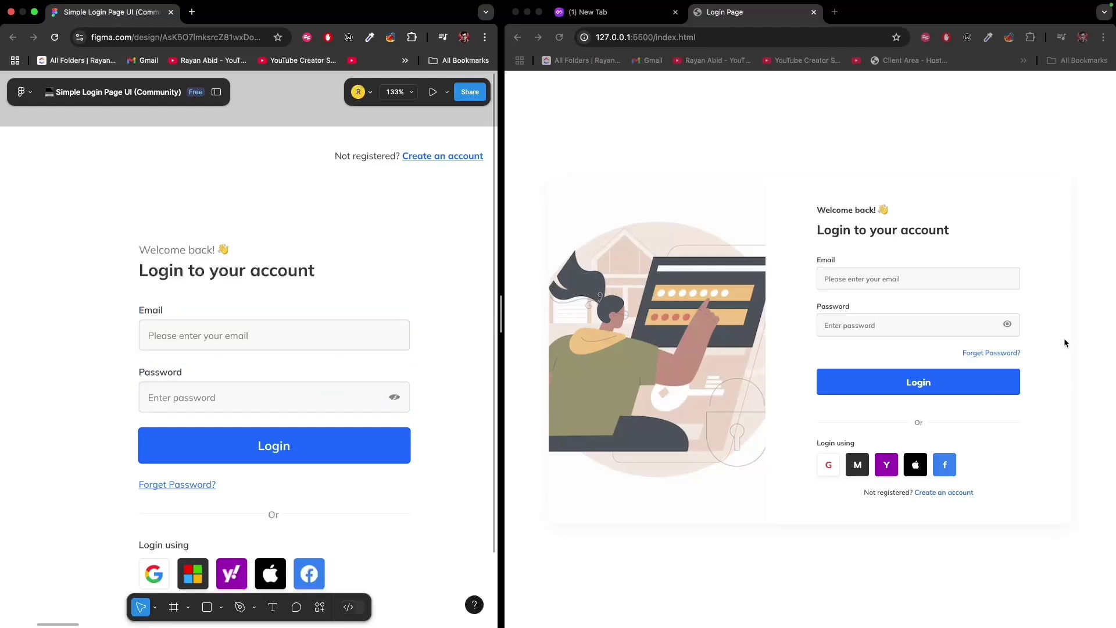
# Check the local page's 'Forget Password?' text against the design, then return to Cursor.
pyautogui.click(1008, 329)
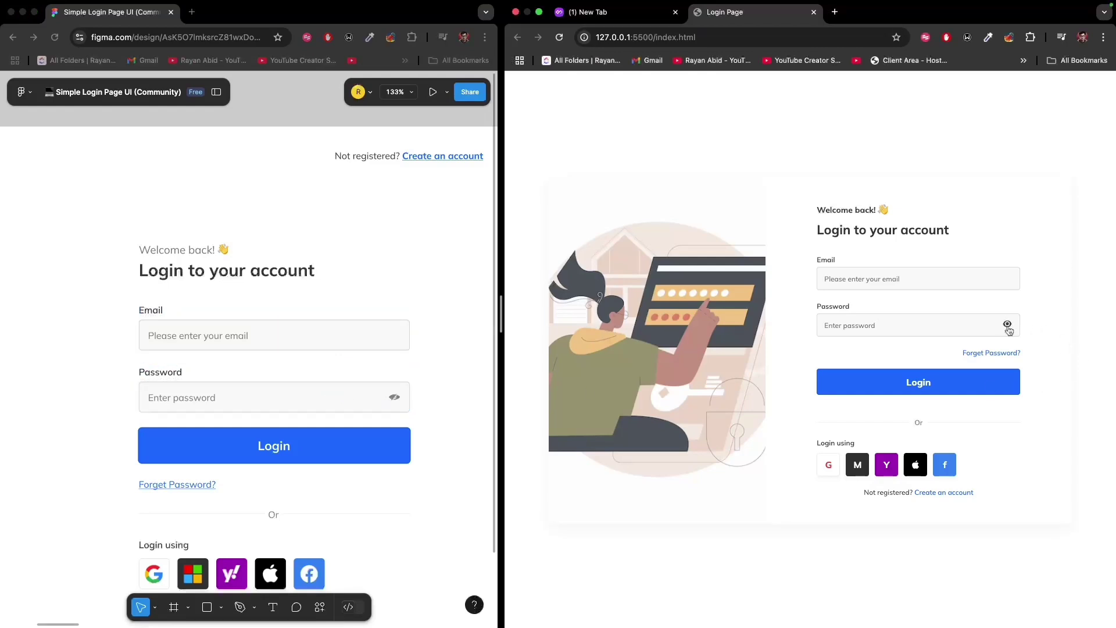
pyautogui.doubleClick(1009, 329)
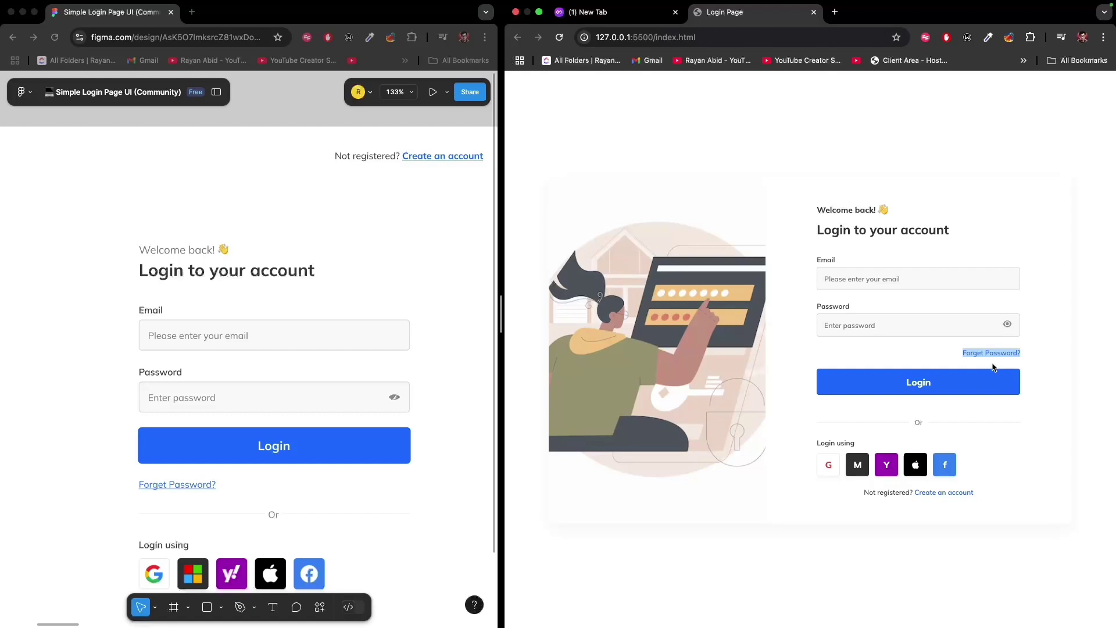
pyautogui.scroll(-2, 227, 408)
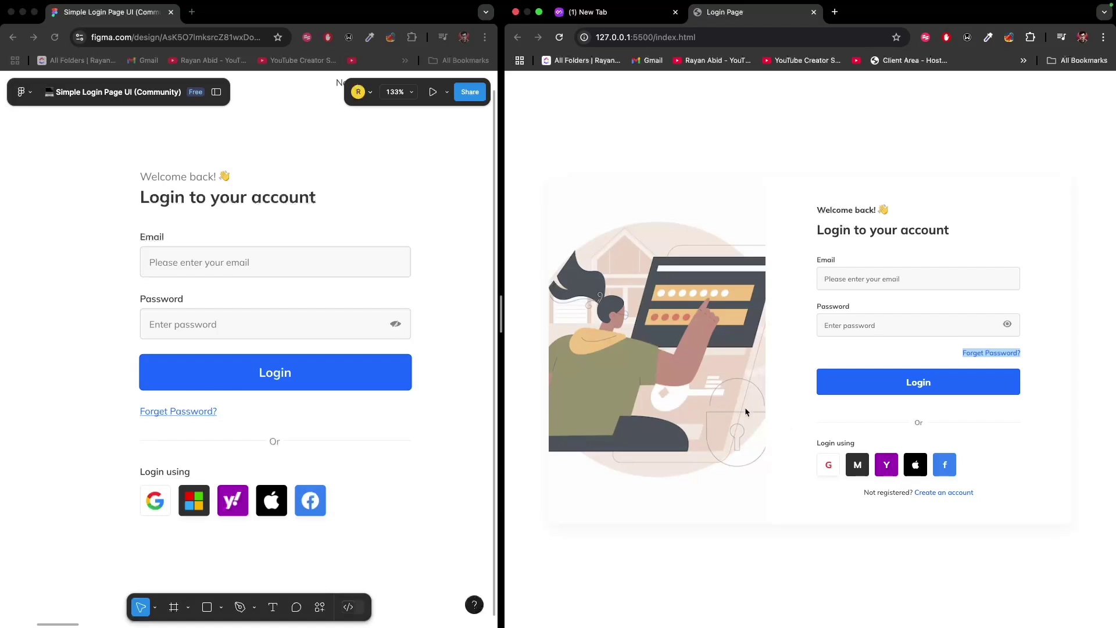
pyautogui.scroll(-3, 415, 292)
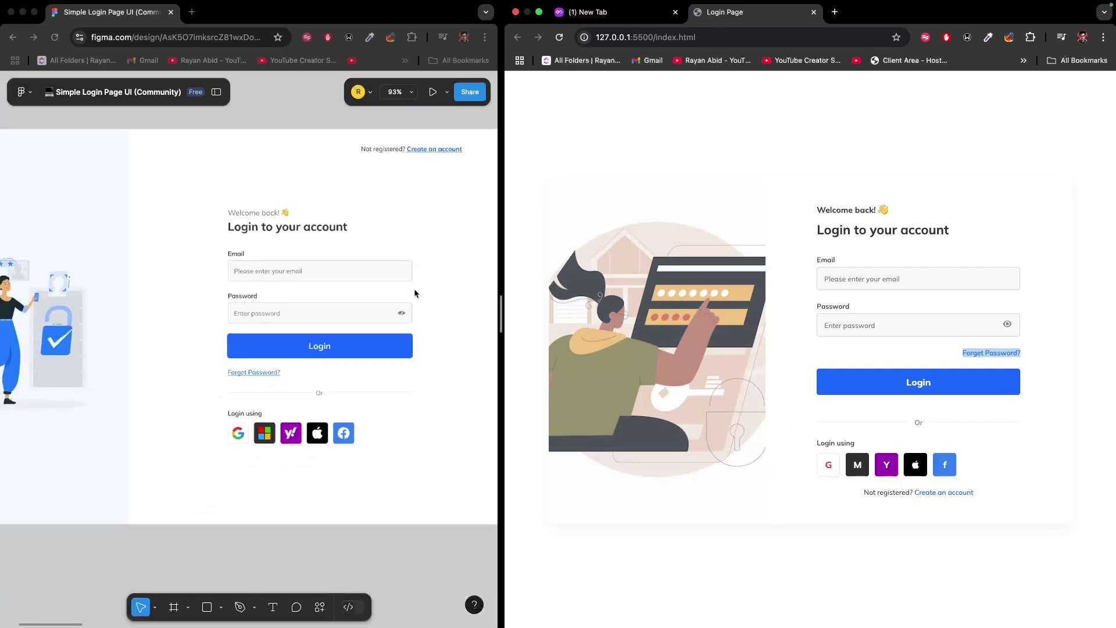
pyautogui.scroll(-2, 414, 293)
pyautogui.scroll(-1, 414, 293)
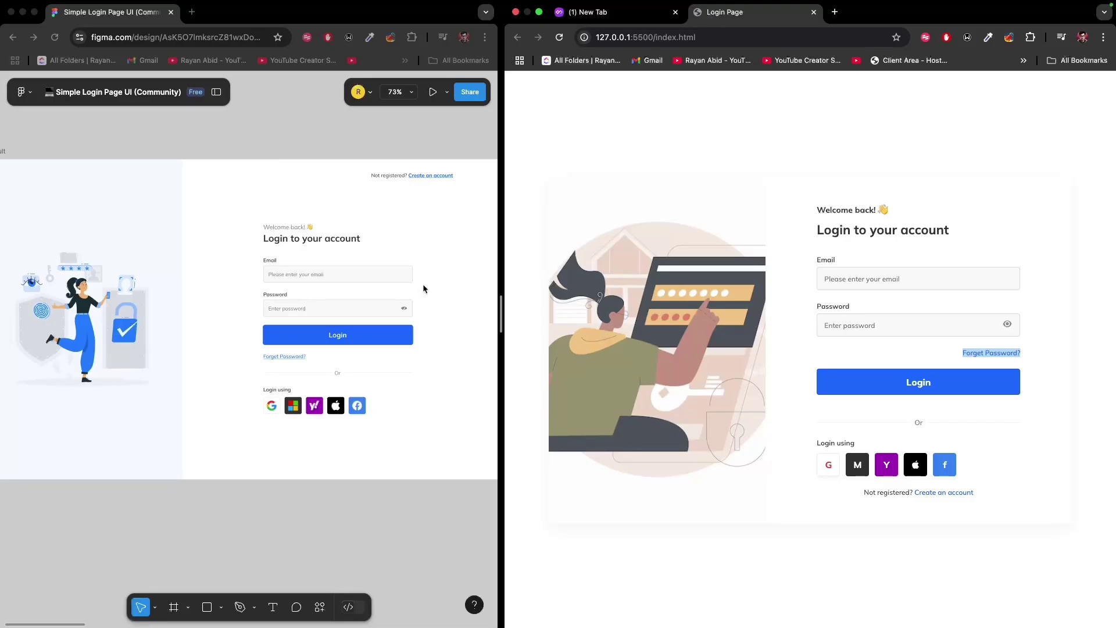
pyautogui.hotkey('ctrl', 'Left')
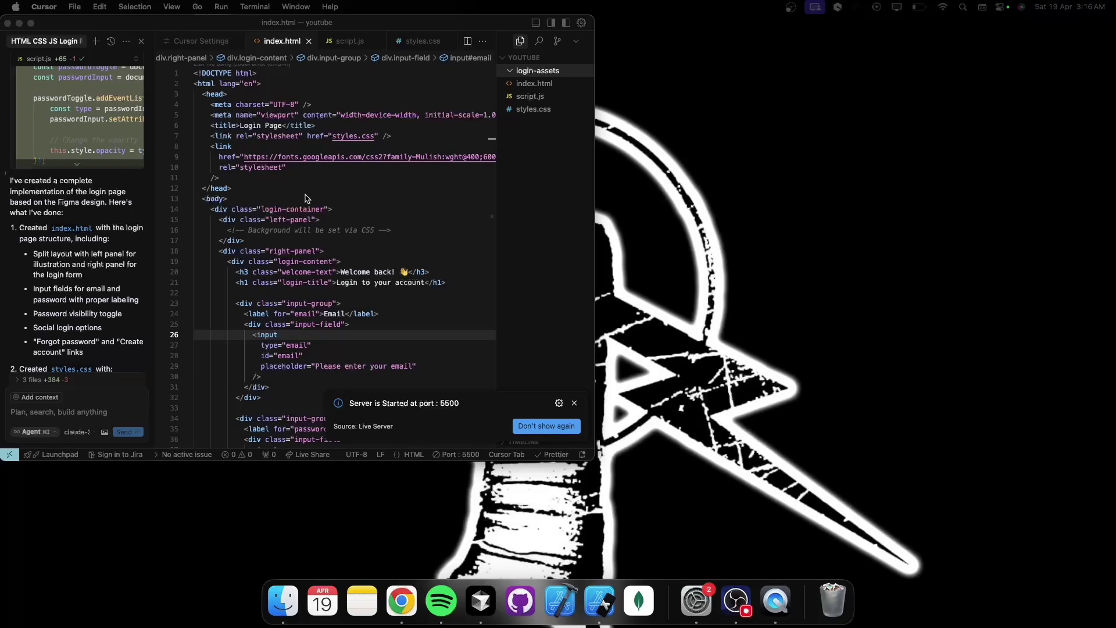
# Place the cursor on the body tag line (line 13) of index.html.
pyautogui.click(306, 198)
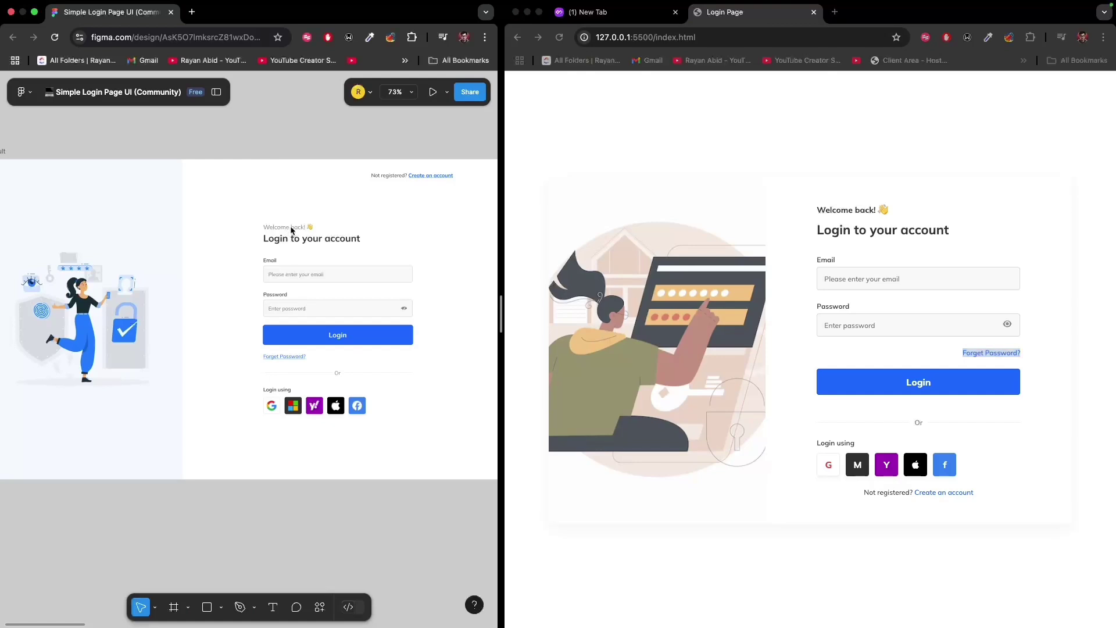
pyautogui.hscroll(10, 292, 230)
pyautogui.hscroll(-5, 292, 229)
pyautogui.scroll(-3, 279, 234)
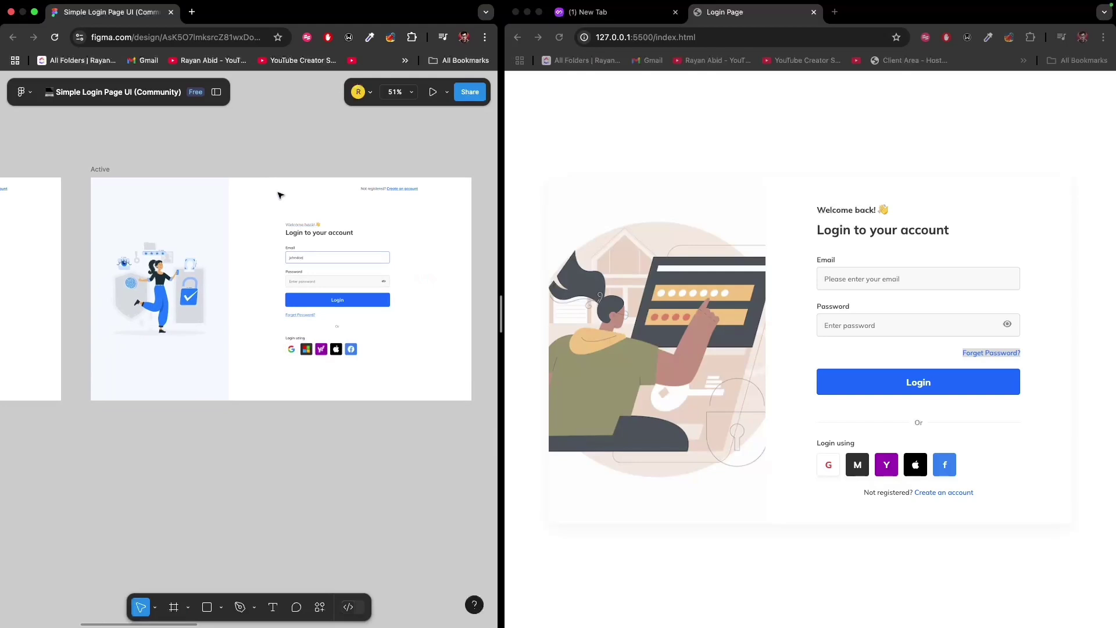
# Select the Email input group in the Active login frame in Figma.
pyautogui.click(292, 258)
pyautogui.hscroll(-5, 298, 233)
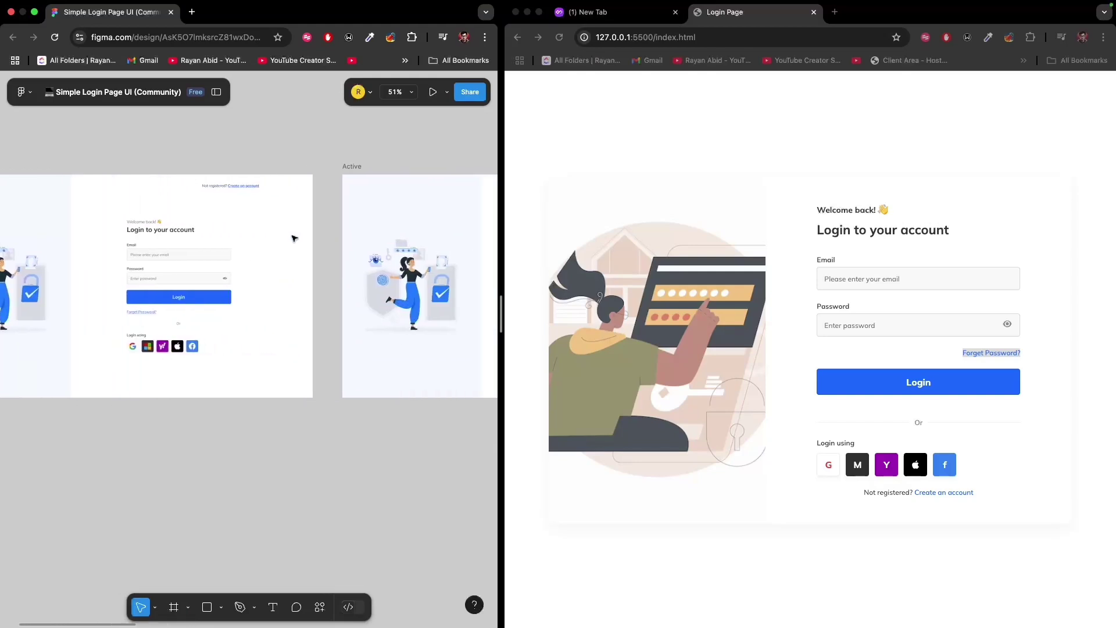
pyautogui.hscroll(3, 294, 238)
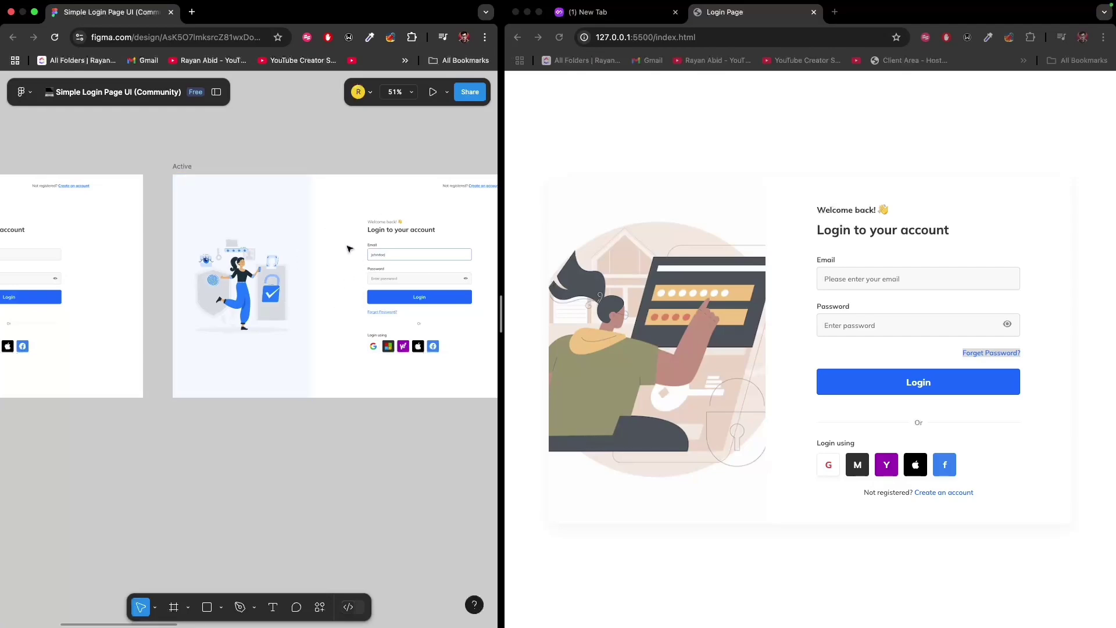
pyautogui.press('super+Tab')
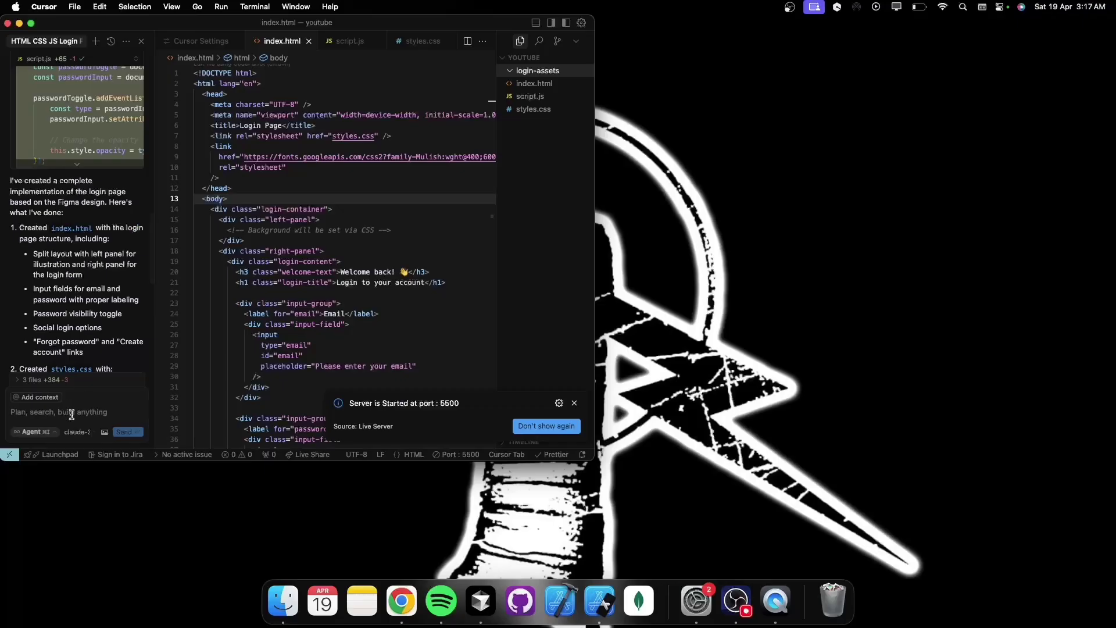
pyautogui.scroll(-5, 92, 358)
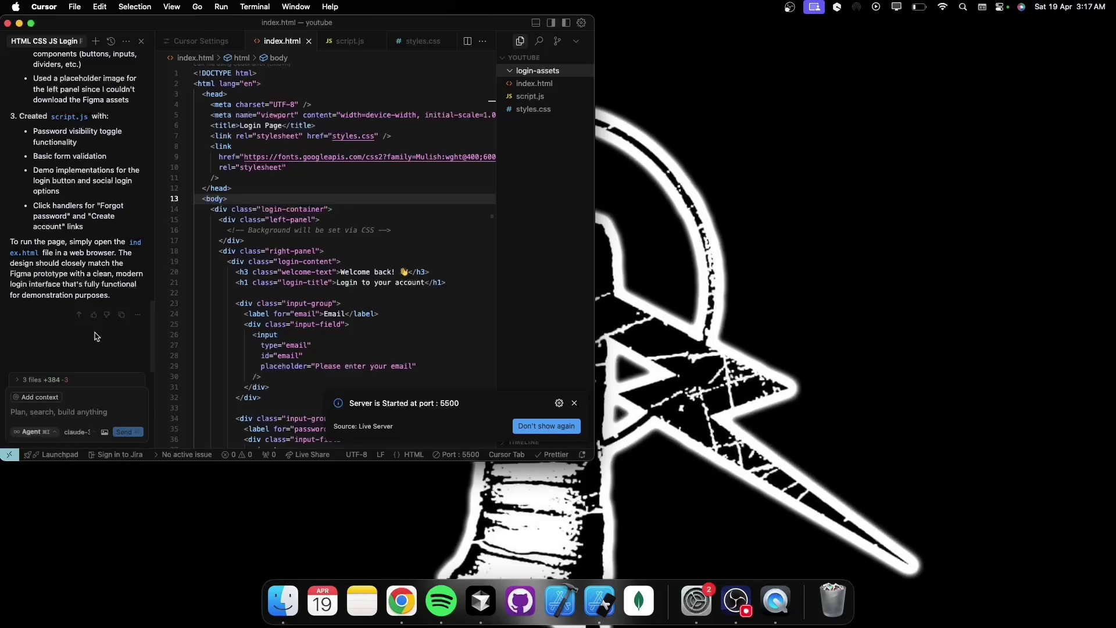
pyautogui.write('@')
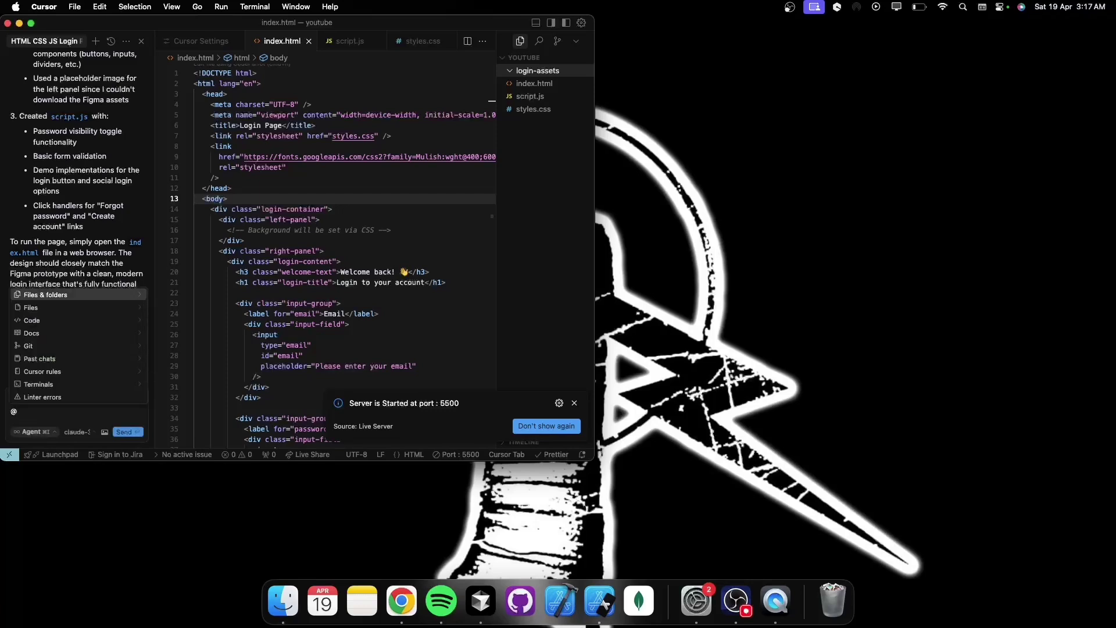
pyautogui.write('index')
pyautogui.press('Return')
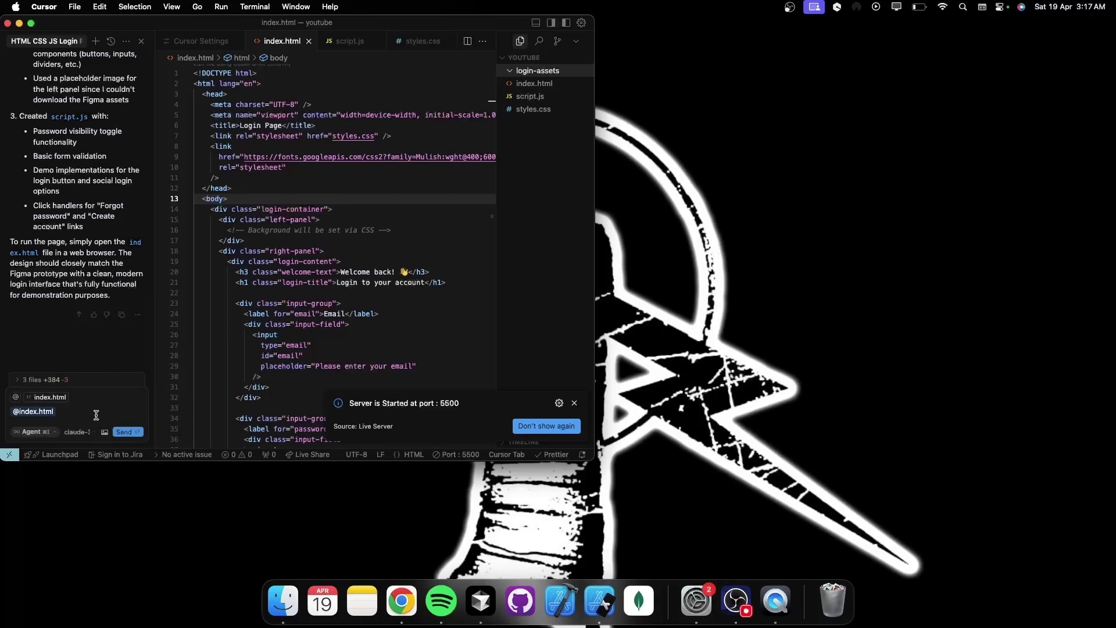
pyautogui.write('USe ')
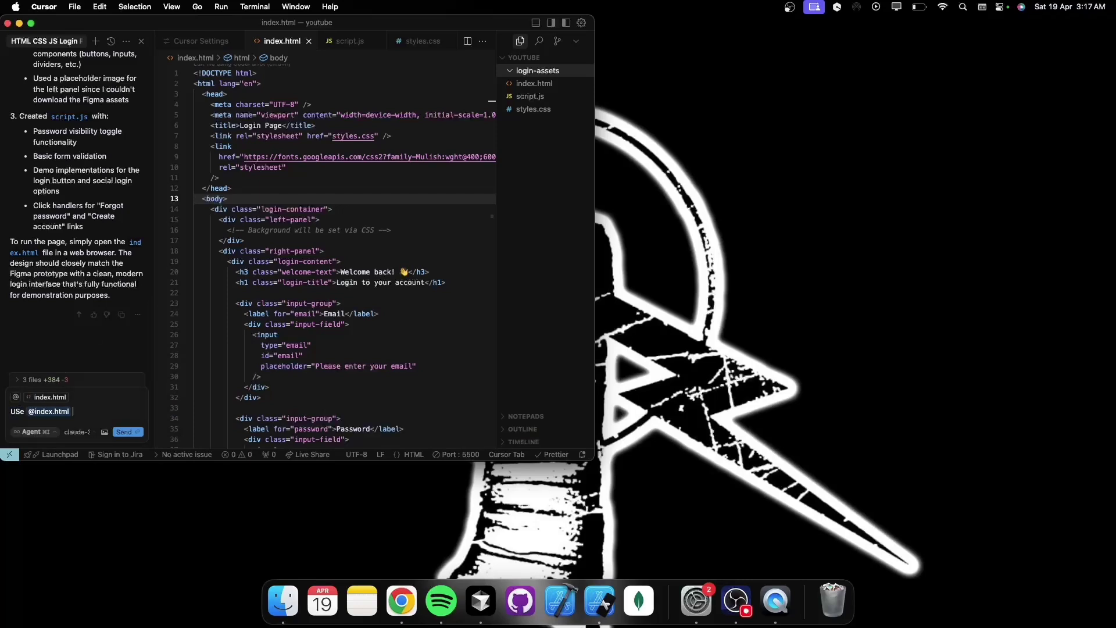
pyautogui.write('s a reference andf')
pyautogui.write(' create a sign')
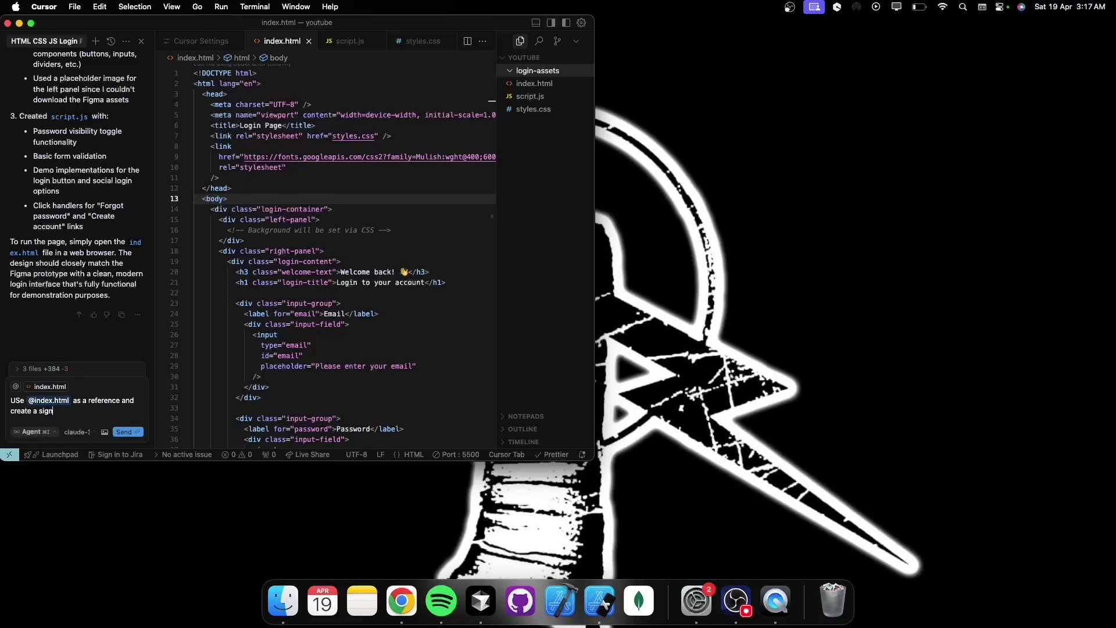
pyautogui.write('age')
pyautogui.hotkey('shift', 'Return')
pyautogui.hotkey('shift', 'Return')
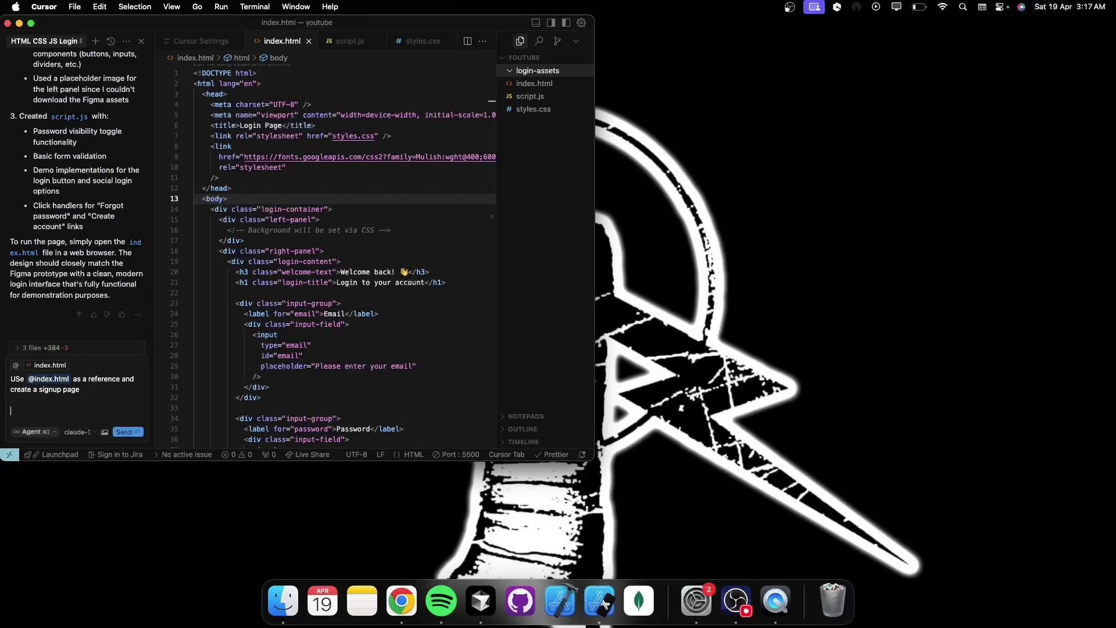
pyautogui.write('@')
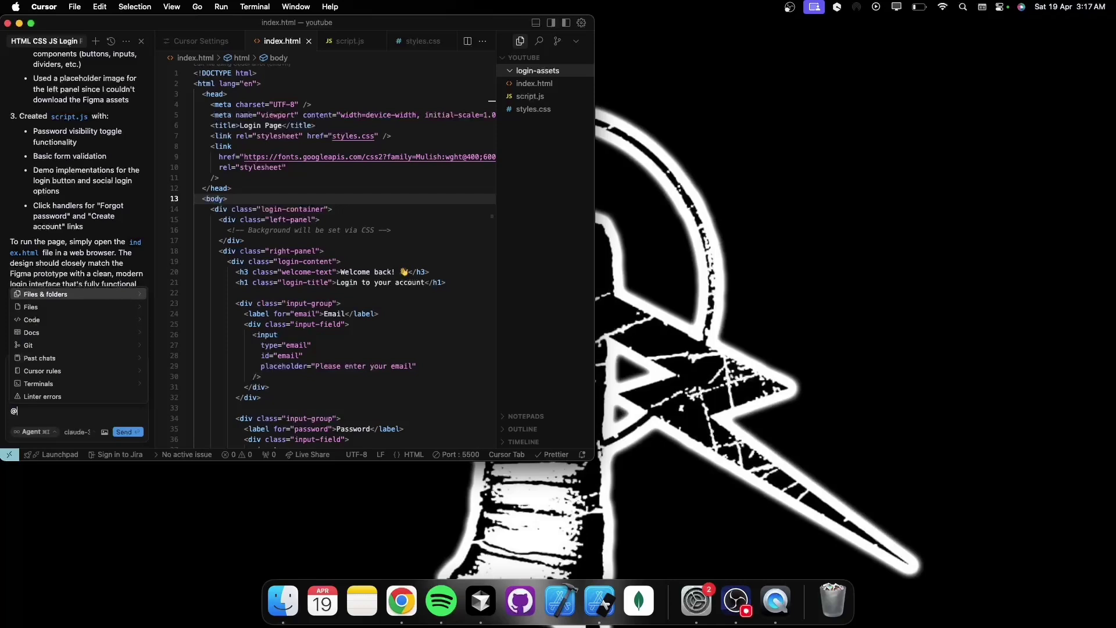
pyautogui.hotkey('ctrl', 'z')
pyautogui.write('use the fonc')
# Remove the fonts line and send 'create a signup page' to the agent.
pyautogui.press('BackSpace')
pyautogui.write("ts from '2")
pyautogui.press('BackSpace')
pyautogui.press('BackSpace')
pyautogui.write('@fonts')
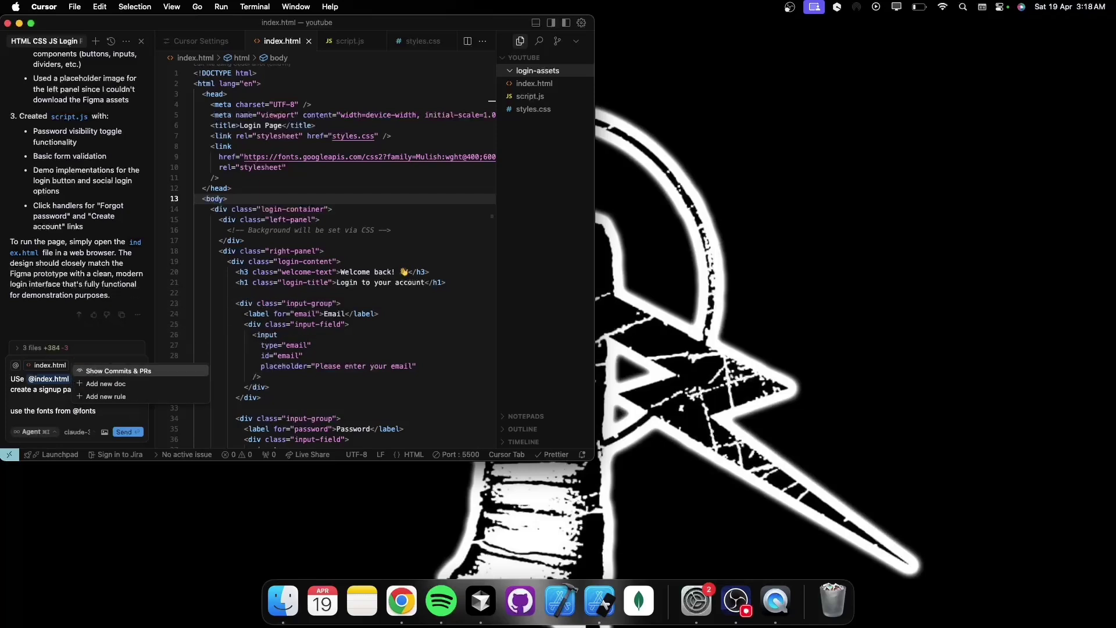
pyautogui.press('BackSpace')
pyautogui.press('BackSpace')
pyautogui.press('BackSpace')
pyautogui.write('colors')
pyautogui.press('BackSpace')
pyautogui.press('BackSpace')
pyautogui.press('BackSpace')
pyautogui.press('BackSpace')
pyautogui.press('BackSpace')
pyautogui.press('BackSpace')
pyautogui.press('BackSpace')
pyautogui.press('BackSpace')
pyautogui.press('BackSpace')
pyautogui.press('BackSpace')
pyautogui.press('BackSpace')
pyautogui.press('Return')
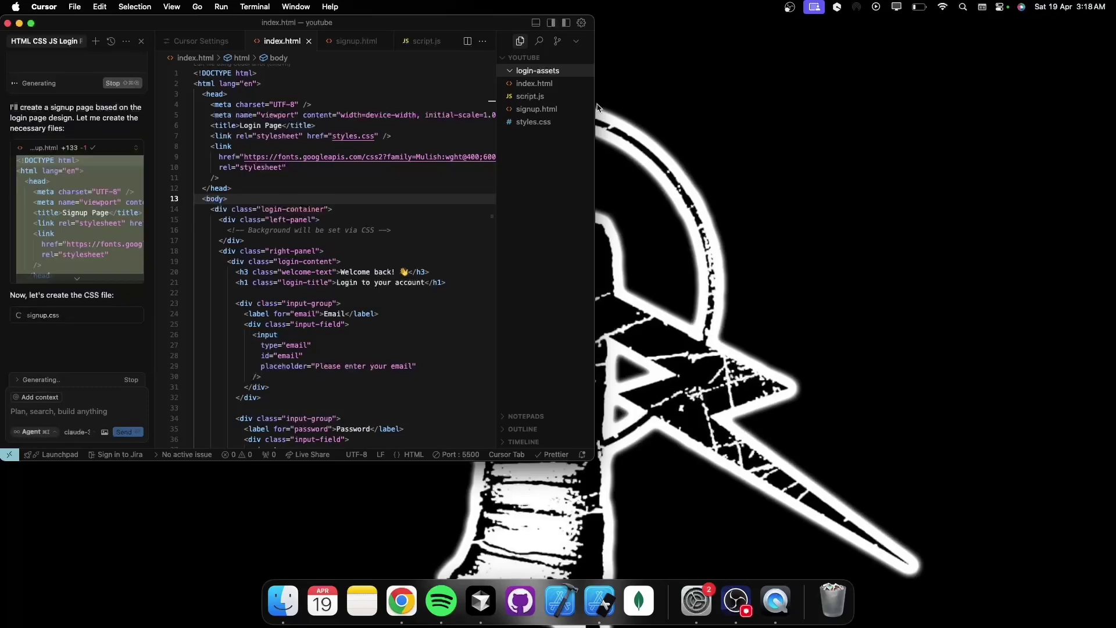
# Open signup.html, then load 127.0.0.1:5500/signup.html in Chrome.
pyautogui.click(539, 111)
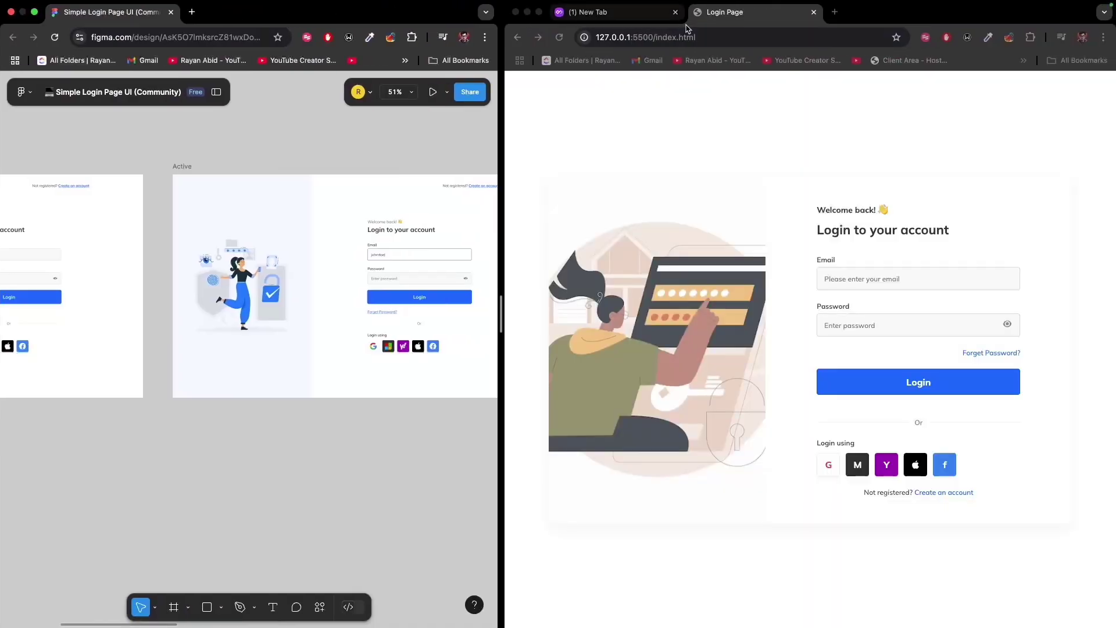
pyautogui.click(705, 37)
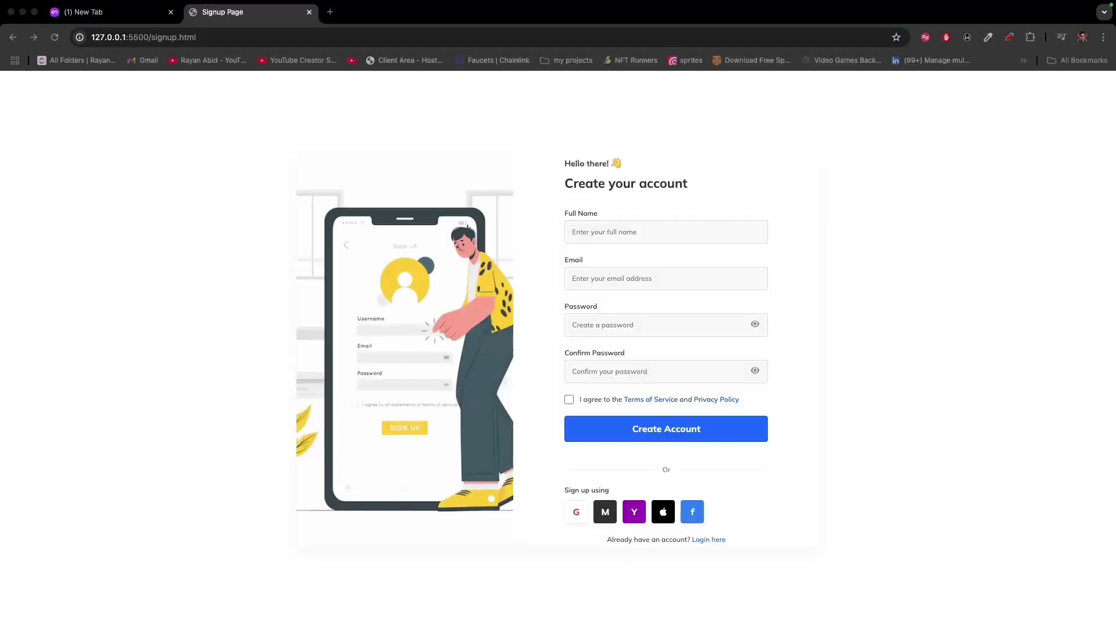